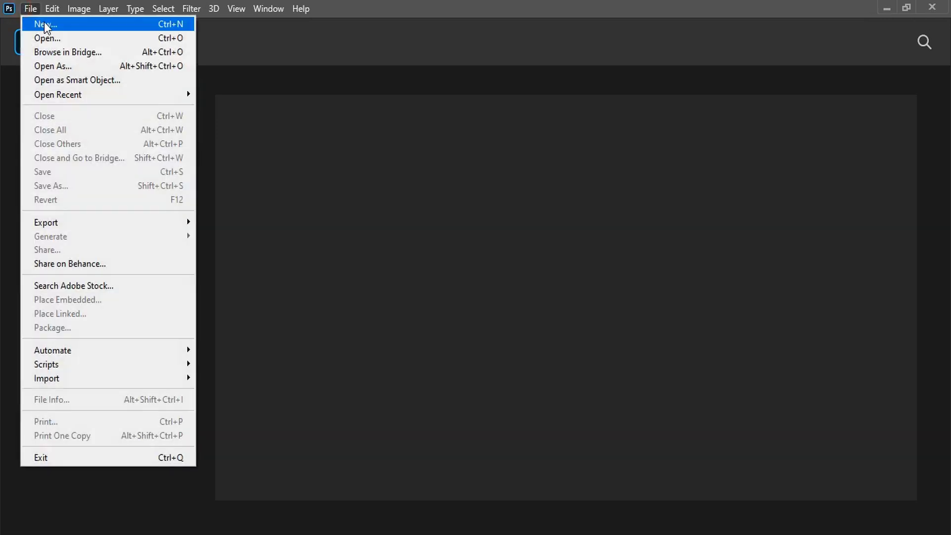
- Create an 8.5 x 11 inch document at 300 ppi (2550 x 3300 px)
left_click(45, 23)
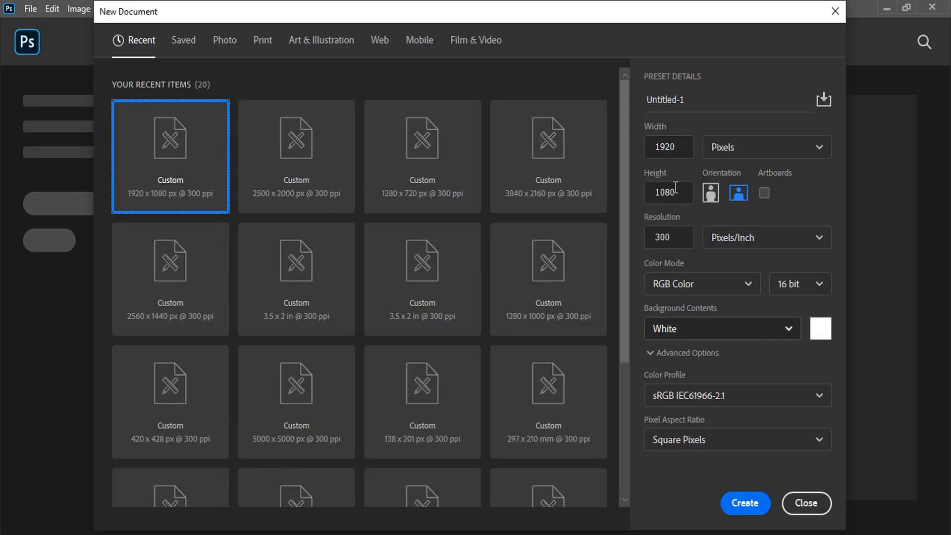
left_click(745, 147)
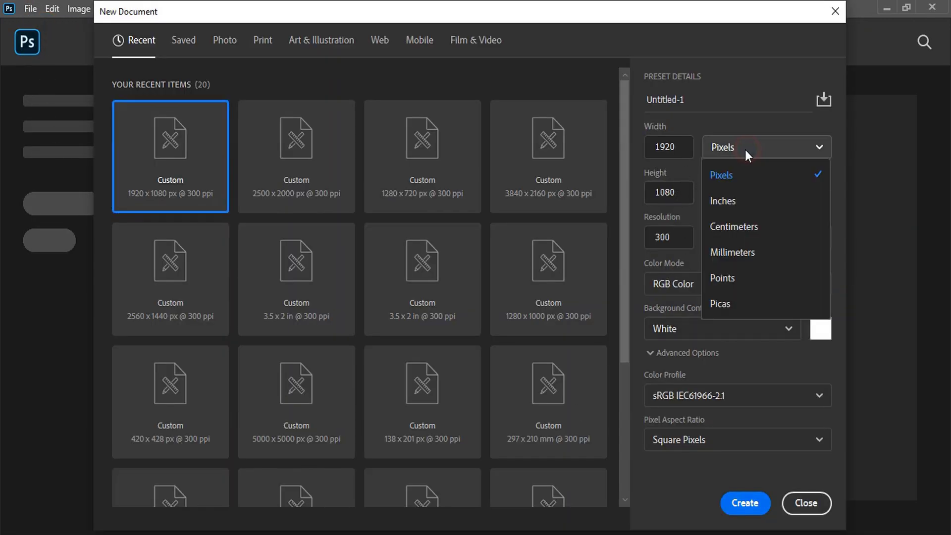
left_click(740, 201)
left_click(673, 146)
left_click_drag(674, 146, 650, 147)
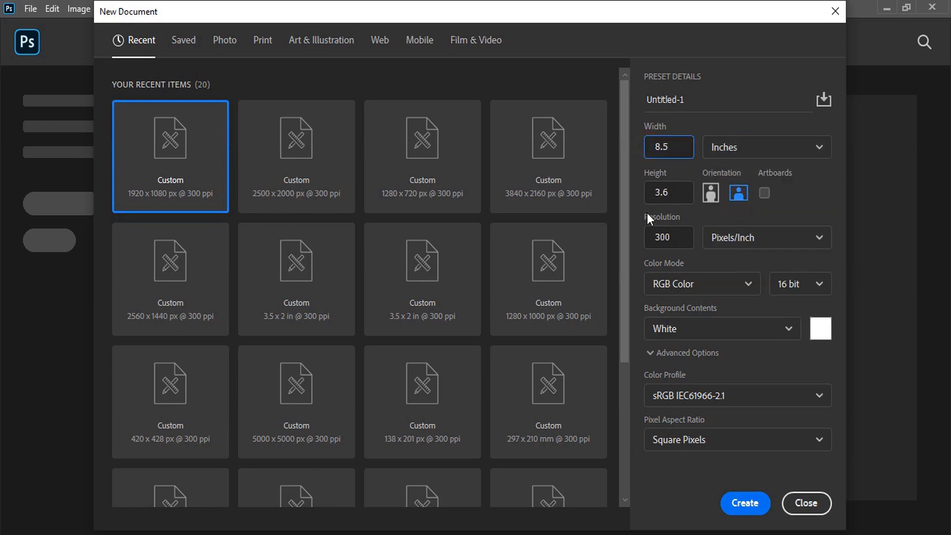
left_click_drag(673, 191, 651, 194)
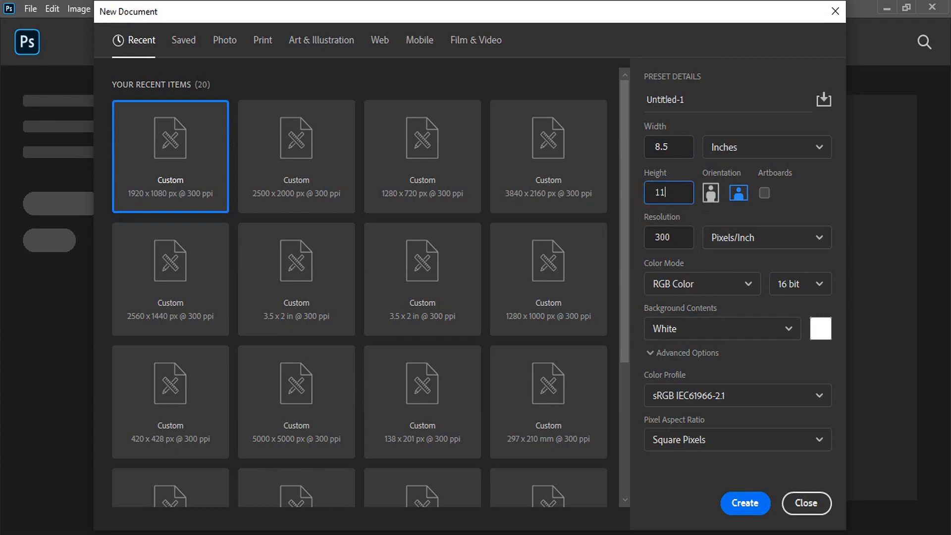
left_click(745, 505)
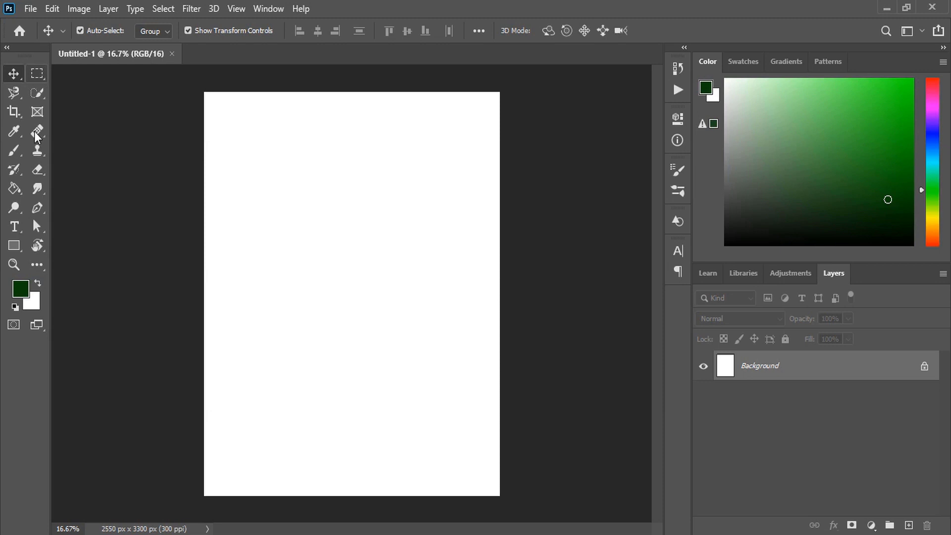
- Draw a curved wedge shape in the page's bottom-right corner filled grey
left_click(37, 208)
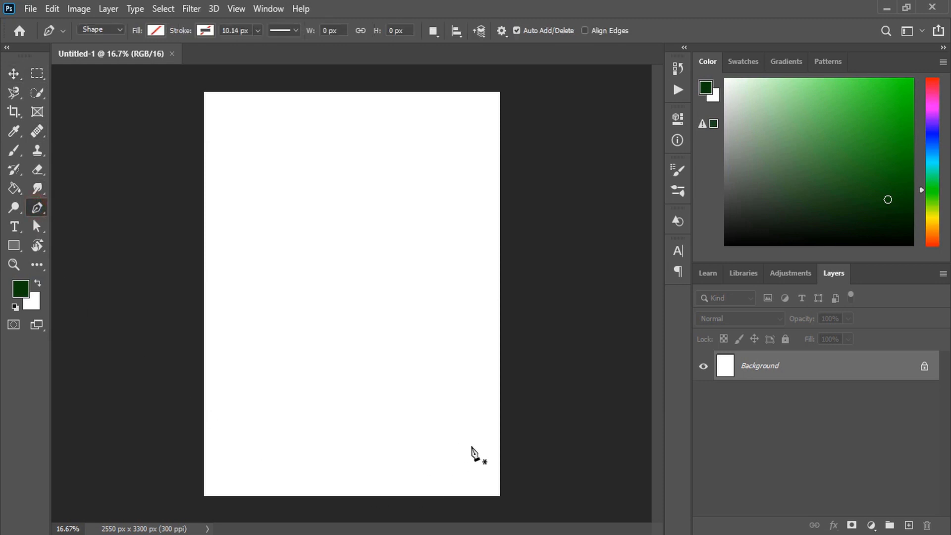
left_click(503, 456)
left_click(374, 515)
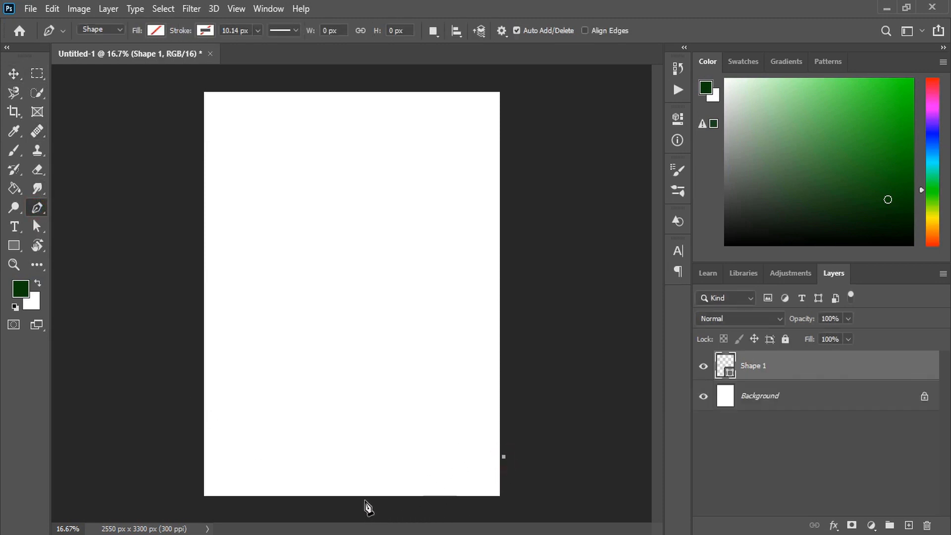
left_click_drag(369, 500, 283, 501)
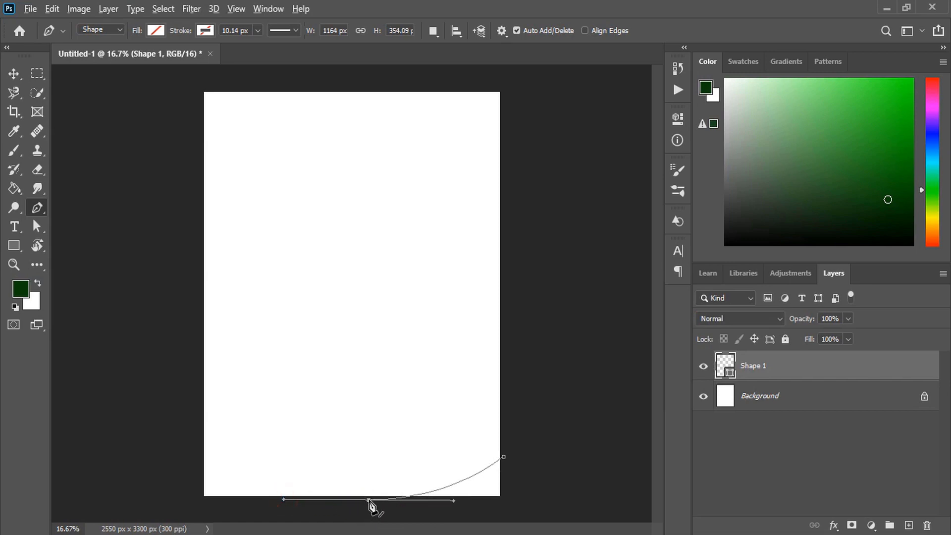
left_click(368, 500)
left_click(517, 508)
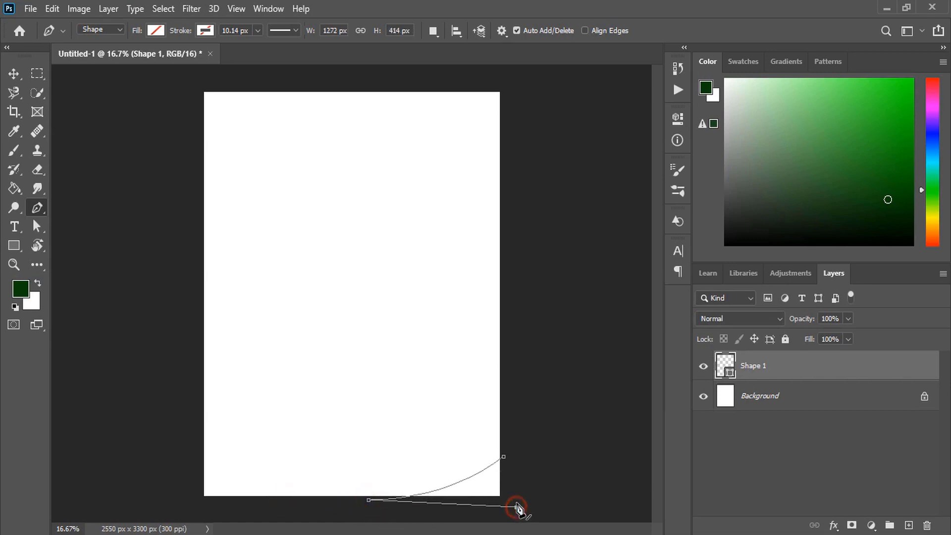
left_click(504, 457)
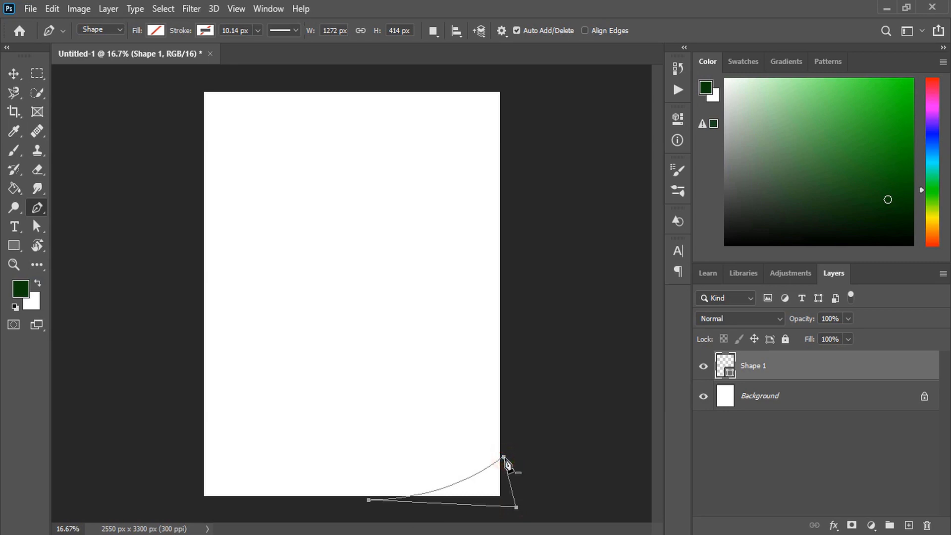
left_click(155, 31)
left_click(171, 108)
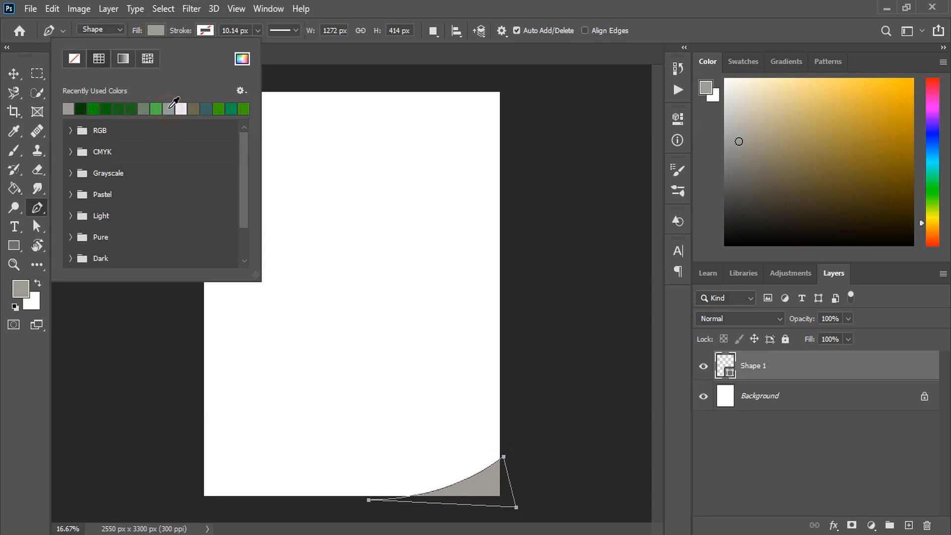
left_click(14, 74)
left_click(571, 315)
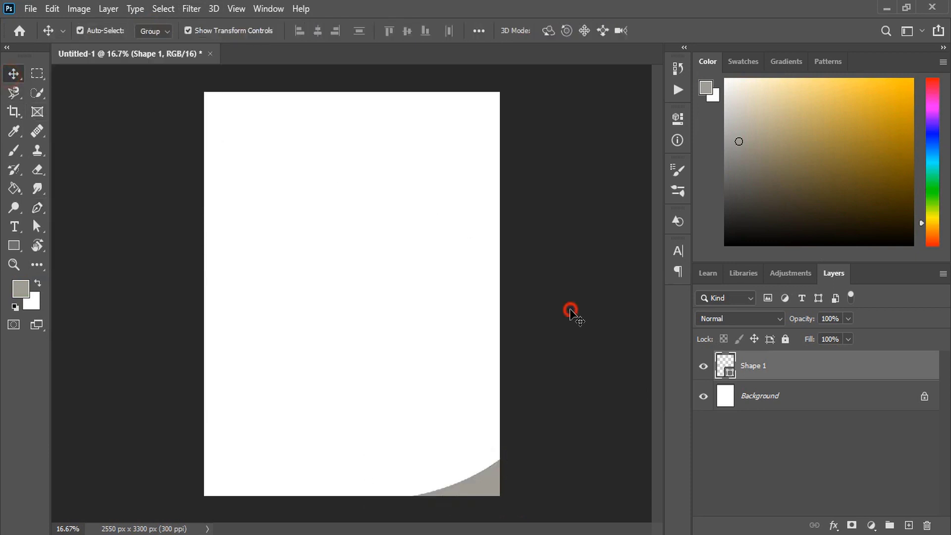
- Draw a second, taller curved corner shape on top and fill it grey-green
key("p")
left_click(505, 424)
left_click_drag(405, 501, 321, 527)
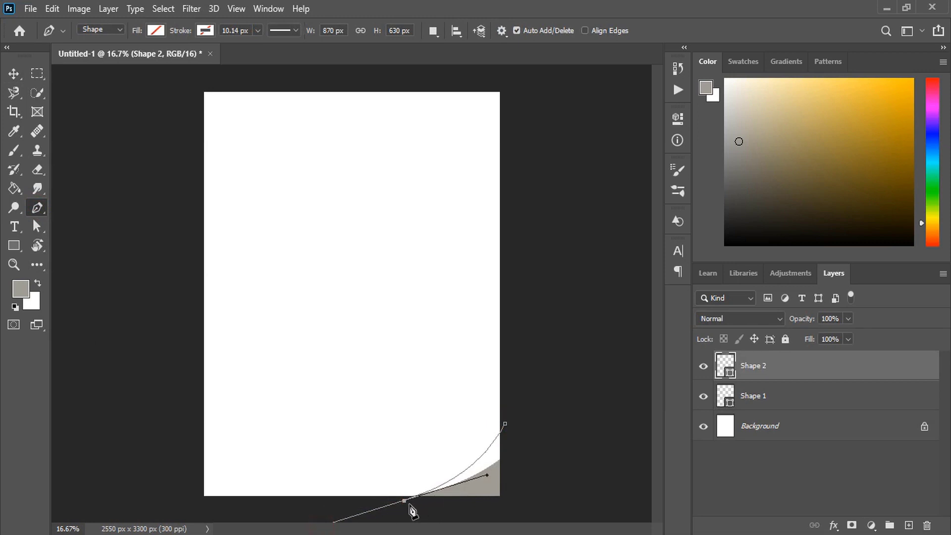
left_click(405, 501, "alt")
left_click(507, 505)
left_click(506, 425)
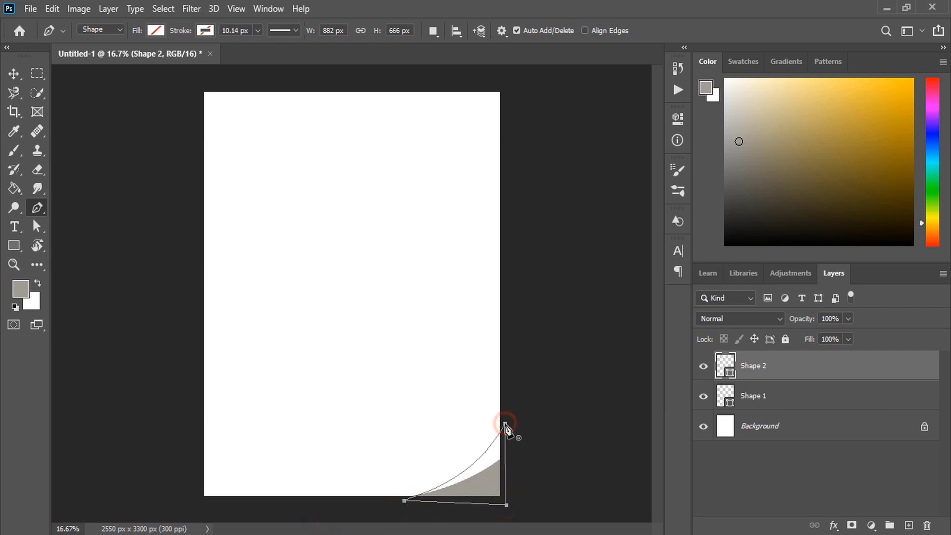
left_click(156, 30)
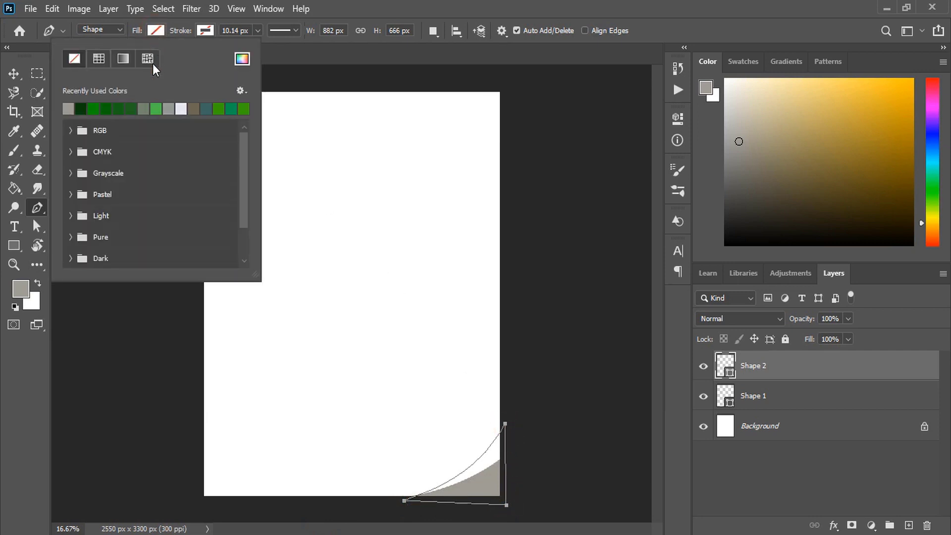
left_click(143, 108)
- Move the grey-green Shape 2 below grey Shape 1 in the layer stack
left_click(11, 75)
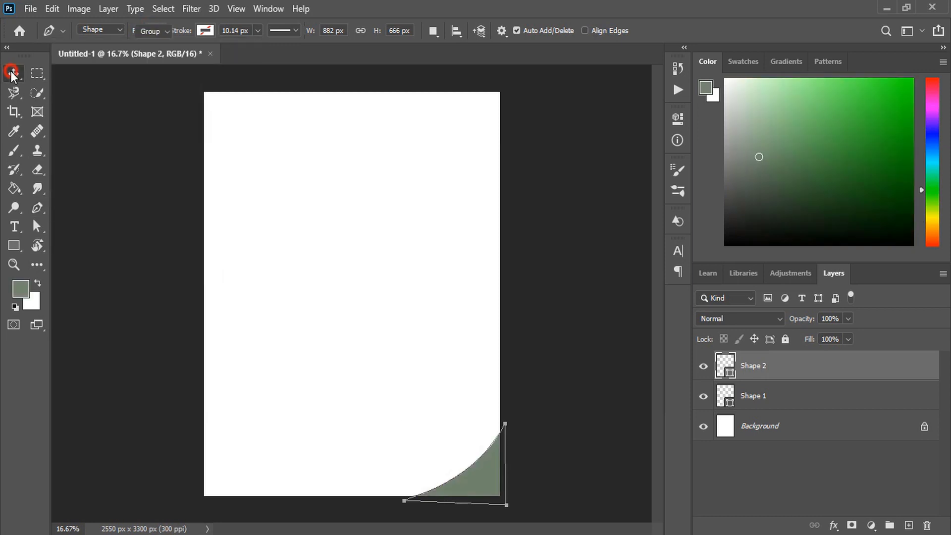
left_click(11, 75)
left_click(535, 330)
left_click(788, 398)
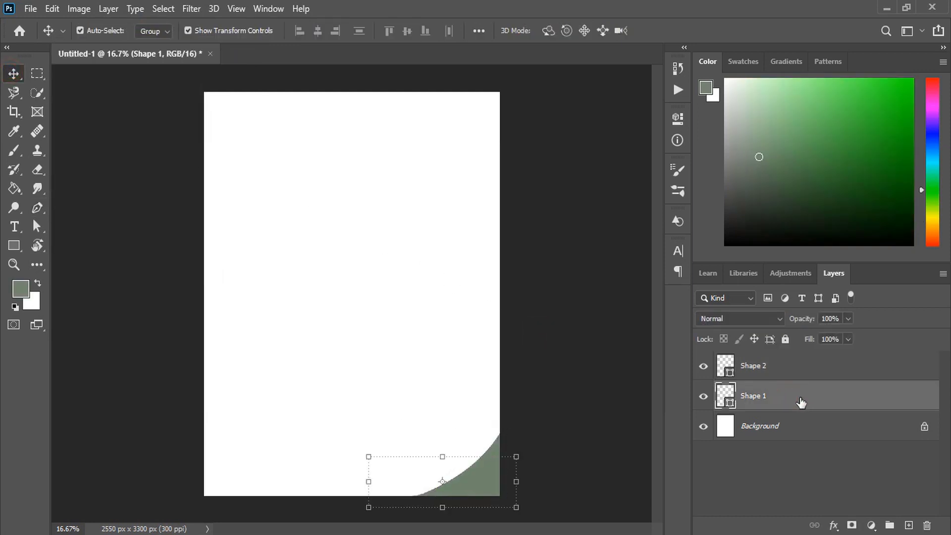
left_click_drag(798, 373, 796, 405)
left_click(558, 436)
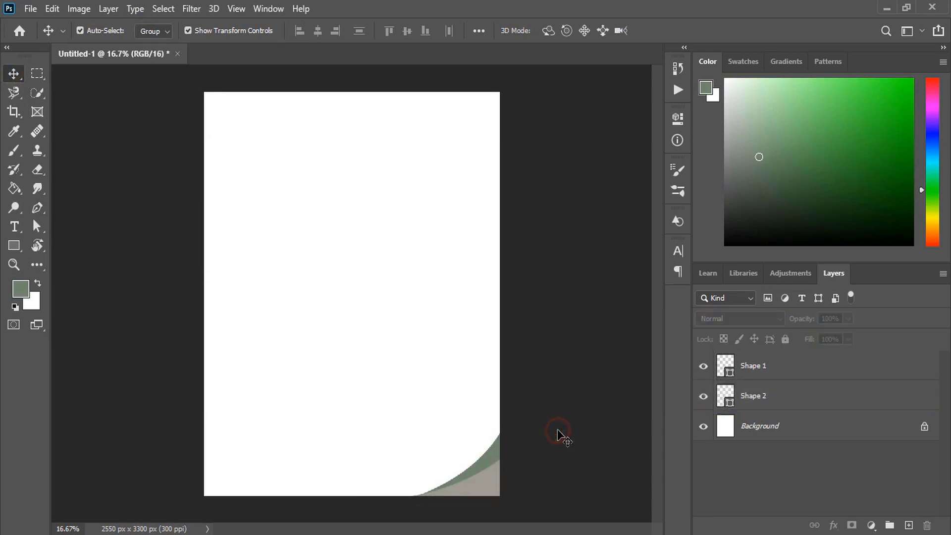
- Draw a broad grey curve sweeping across the bottom of the page
key("p")
left_click(191, 423)
left_click_drag(474, 503, 584, 505)
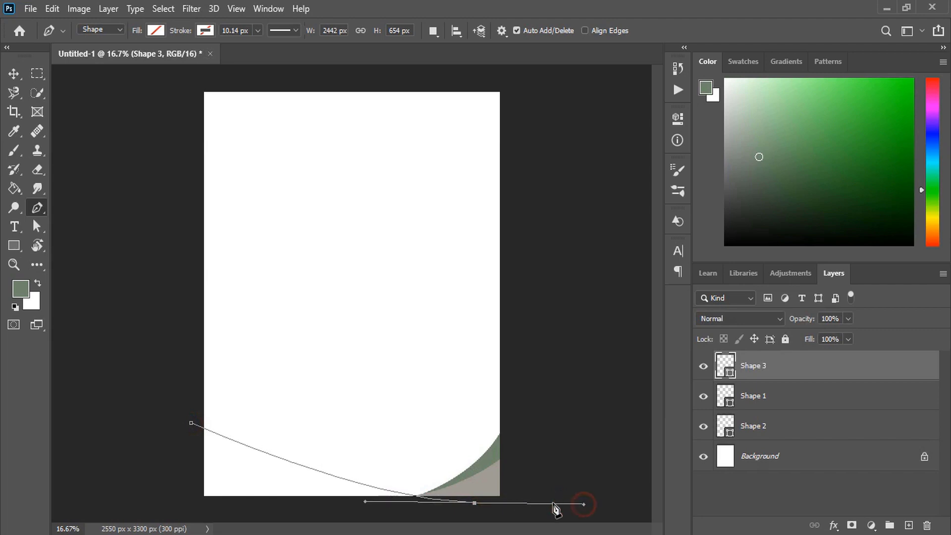
left_click(475, 503)
left_click(186, 513)
left_click(191, 424)
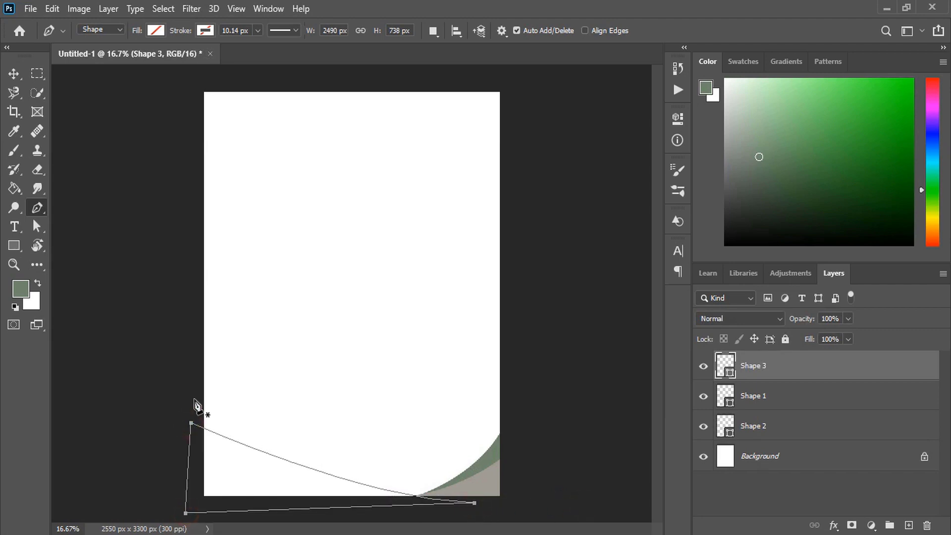
left_click(156, 30)
left_click(69, 108)
- Add a small grey bottom-left shape at 68% opacity, then pick a dark grey foreground
left_click(186, 511)
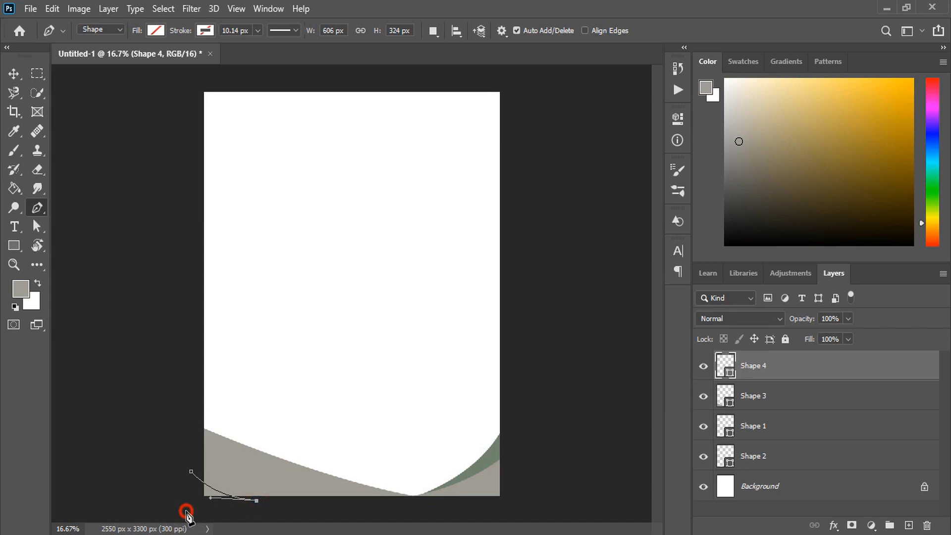
left_click(256, 501)
left_click(192, 472)
left_click(186, 511)
left_click(153, 30)
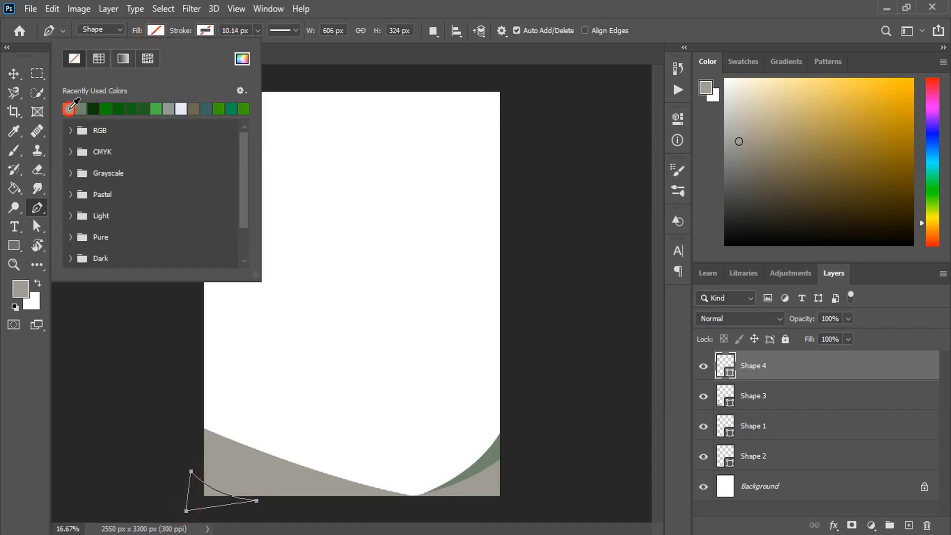
left_click(69, 109)
key("Return")
key("v")
key("6")
key("8")
left_click(743, 62)
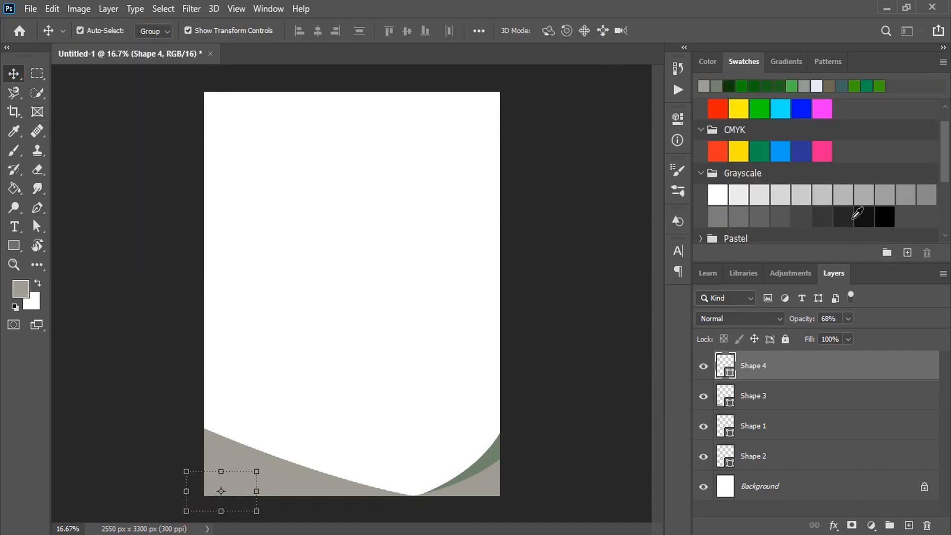
left_click(844, 216)
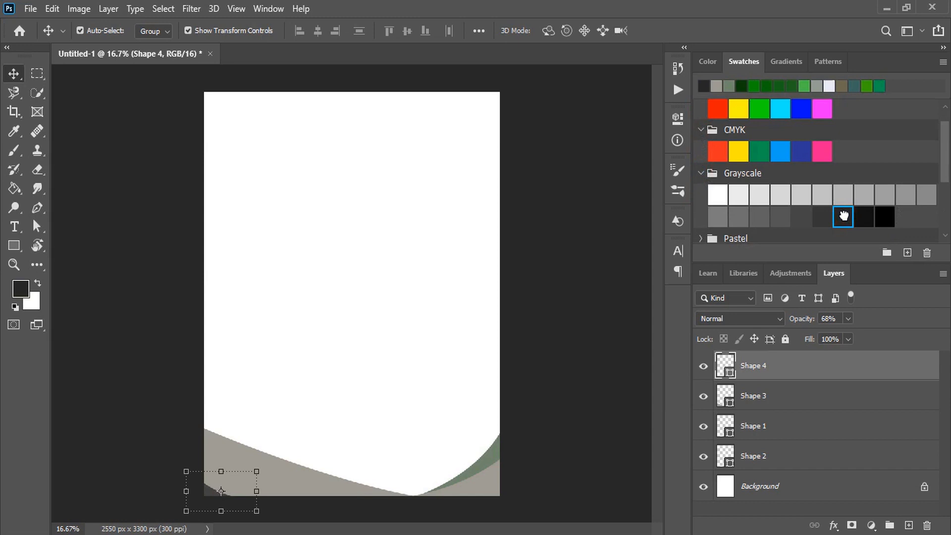
- Make the broad grey bottom curve more transparent
left_click(155, 176)
left_click(286, 475)
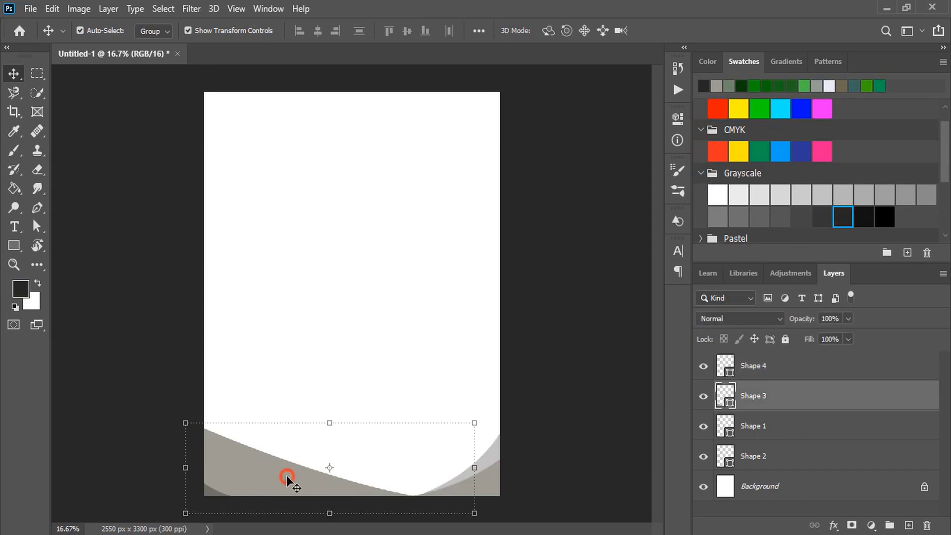
left_click(849, 320)
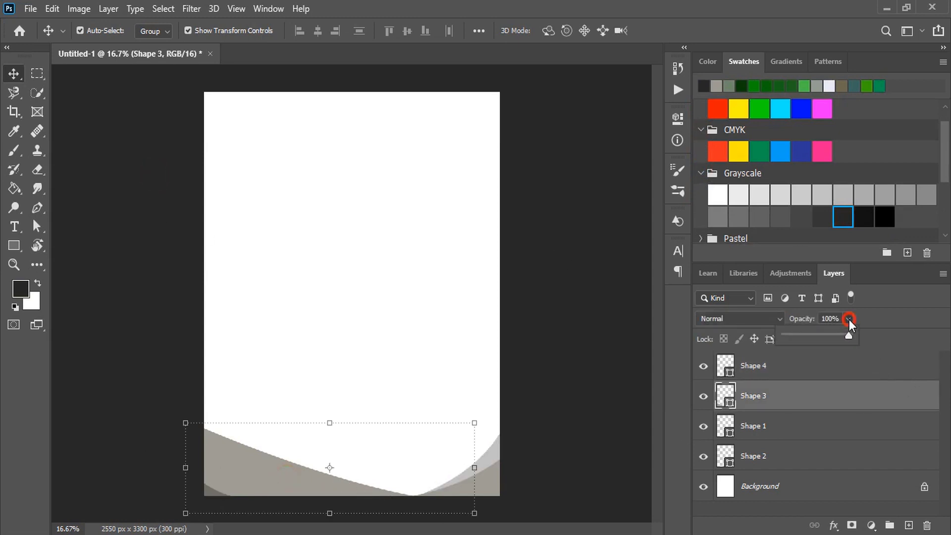
left_click(830, 335)
left_click(557, 402)
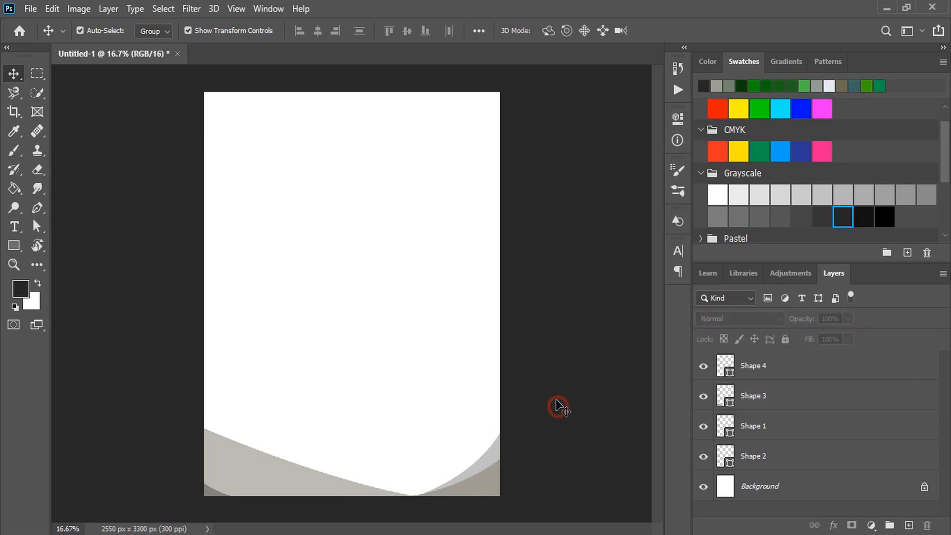
- Raise the small bottom-left shape's opacity to 34%
left_click(210, 491)
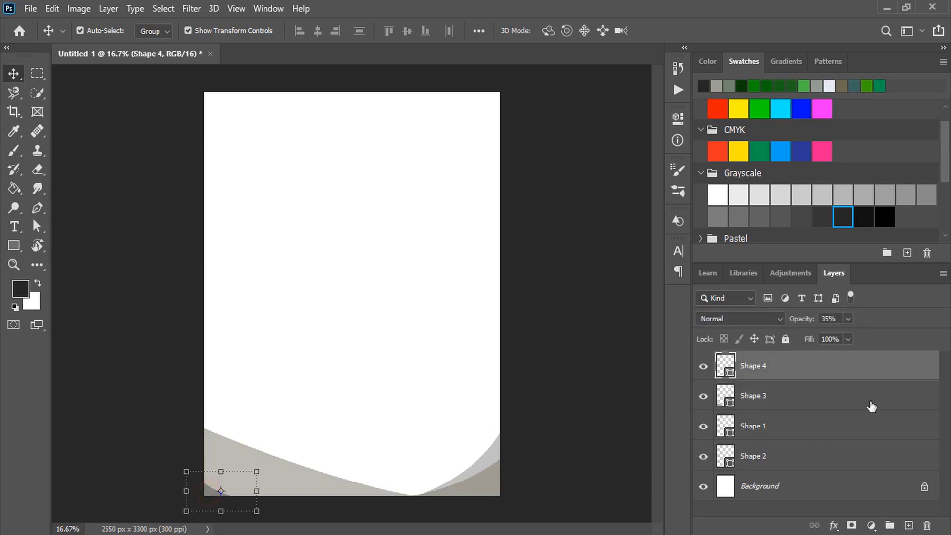
left_click(849, 319)
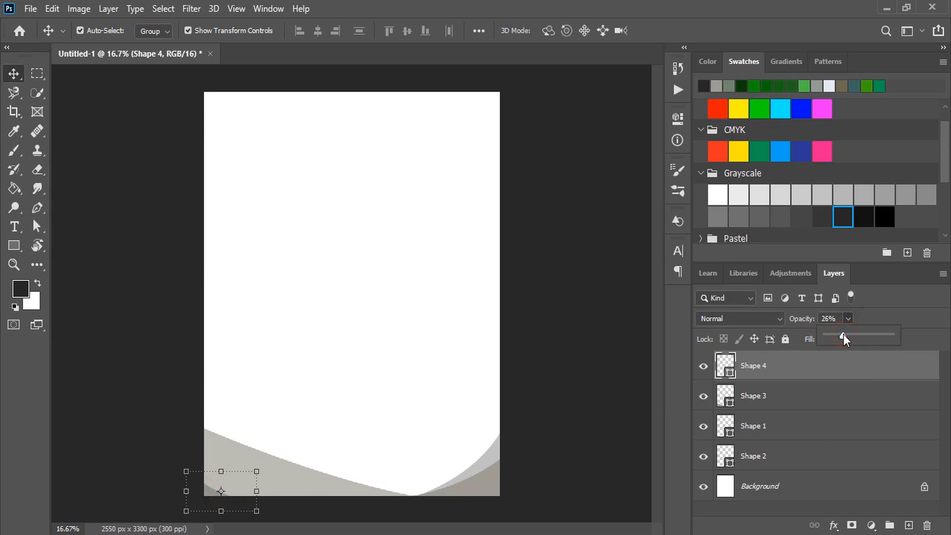
left_click_drag(843, 335, 848, 335)
left_click(540, 387)
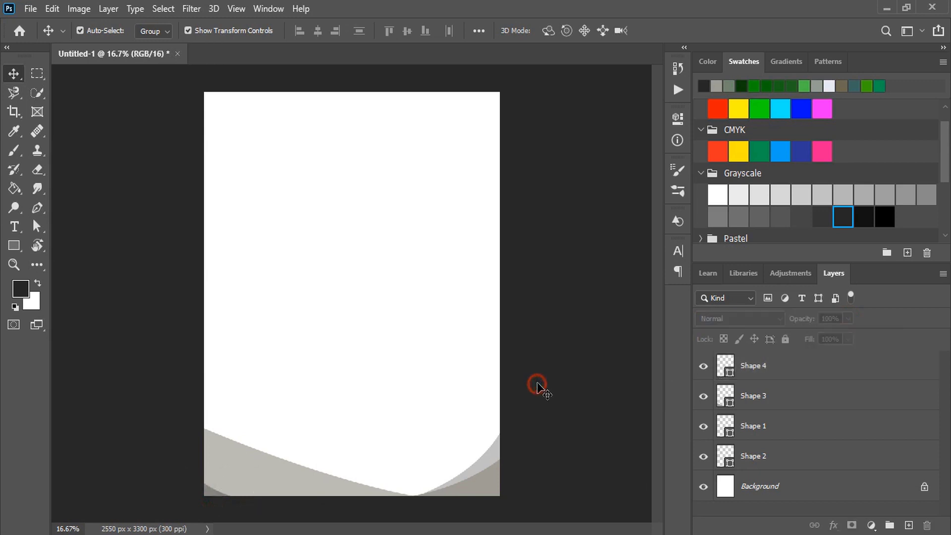
- Draw a first curved shape along the page top and fill it grey
key("p")
left_click(191, 142)
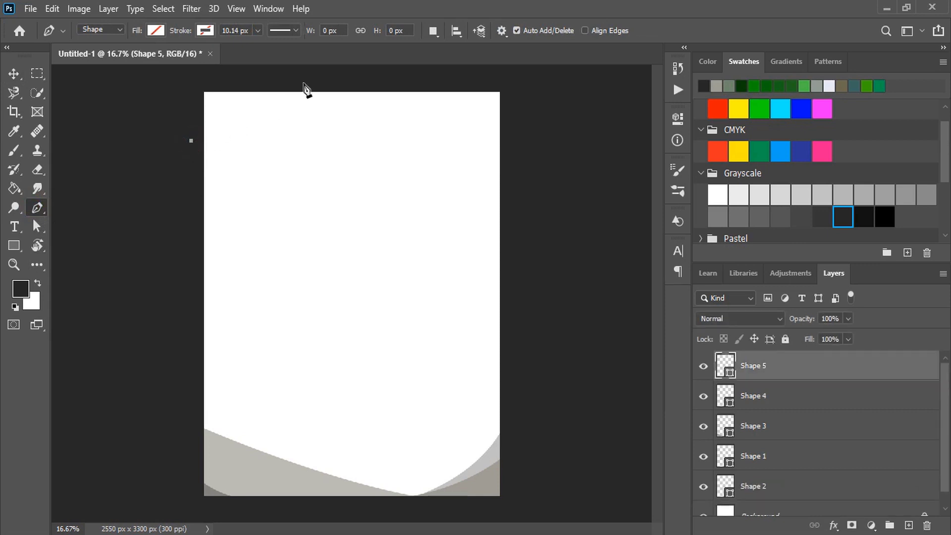
left_click_drag(311, 86, 411, 83)
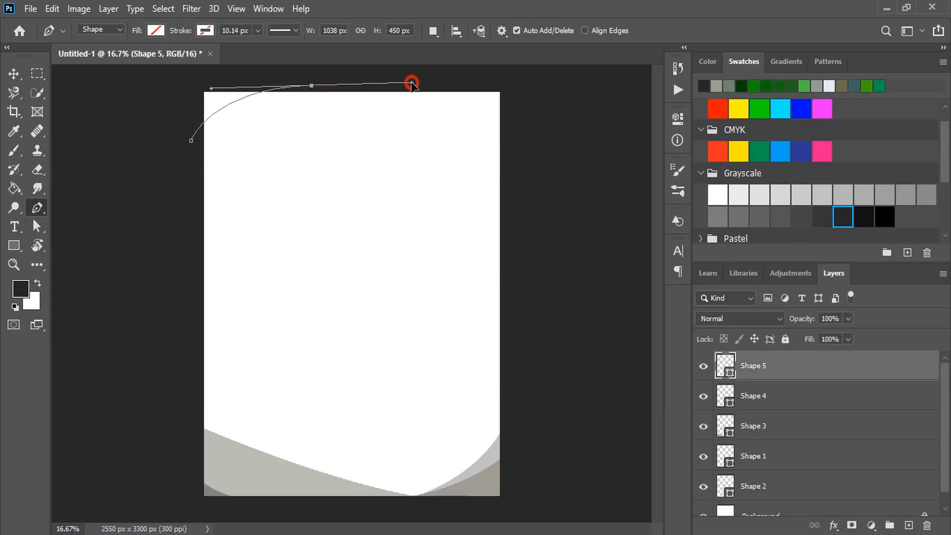
left_click_drag(312, 86, 182, 83)
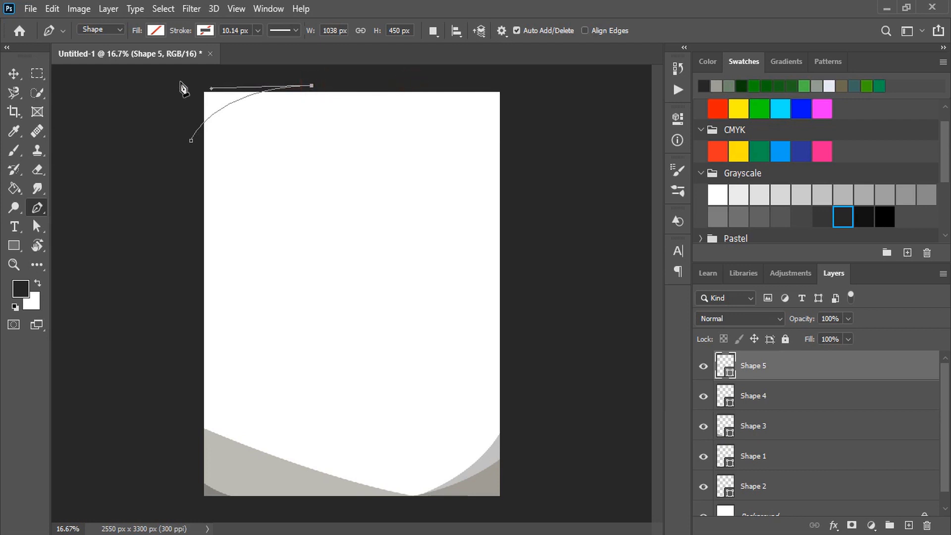
left_click(191, 141)
left_click(156, 30)
left_click(74, 102)
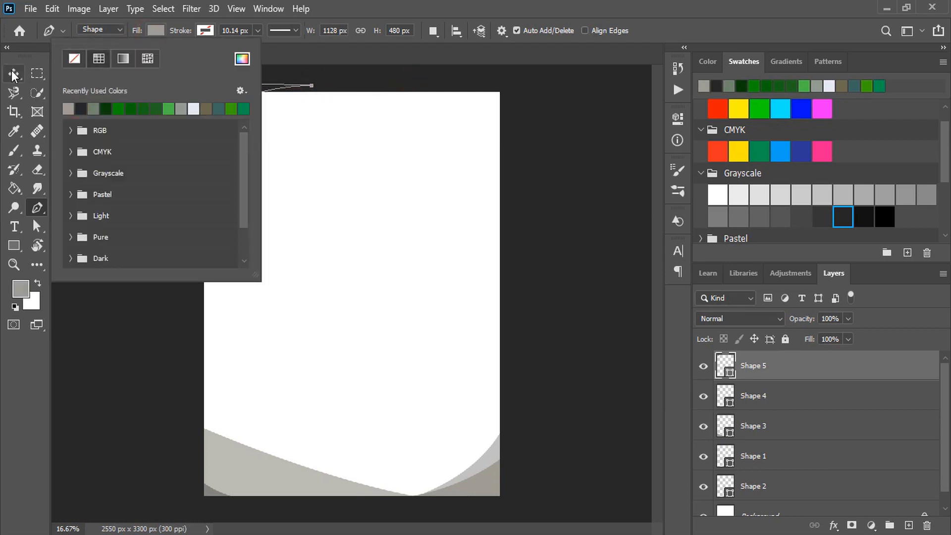
key("Return")
- Add a second arched top curve in dark grey at 15% opacity
left_click(196, 146)
left_click_drag(509, 150, 509, 220)
left_click(191, 80)
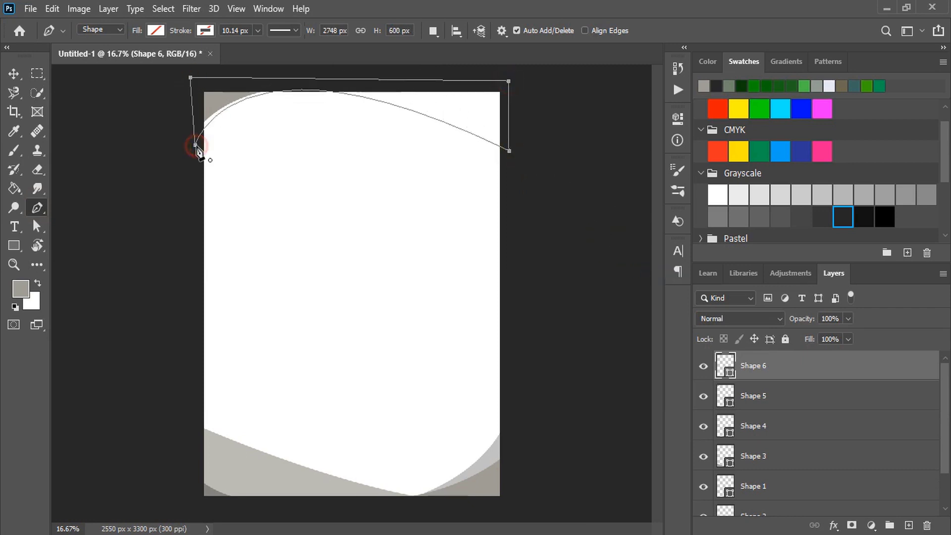
left_click(195, 145)
left_click(155, 30)
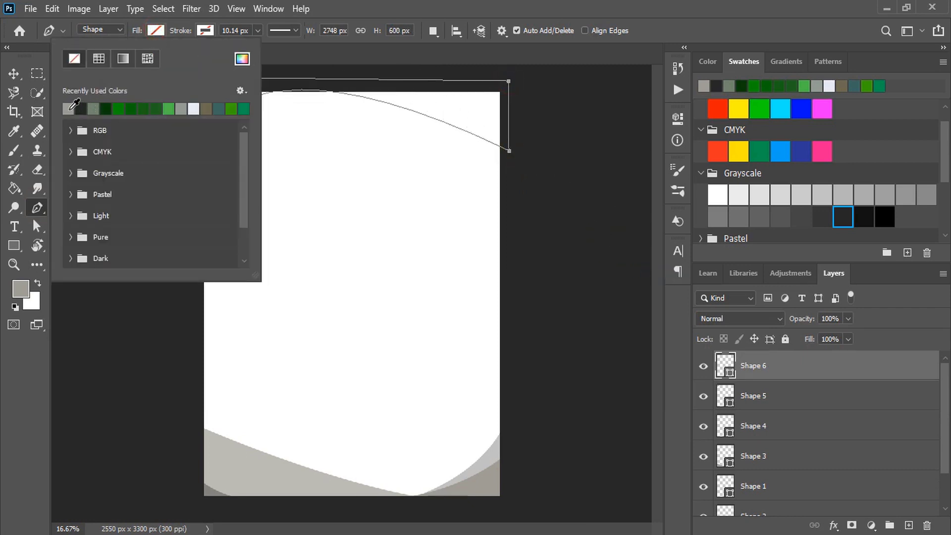
left_click(81, 108)
left_click(14, 73)
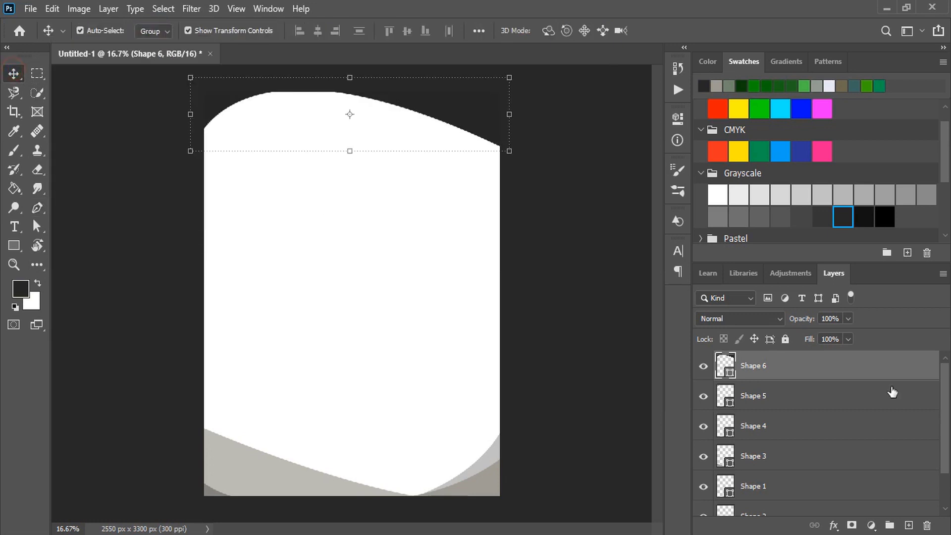
left_click(848, 319)
left_click(820, 335)
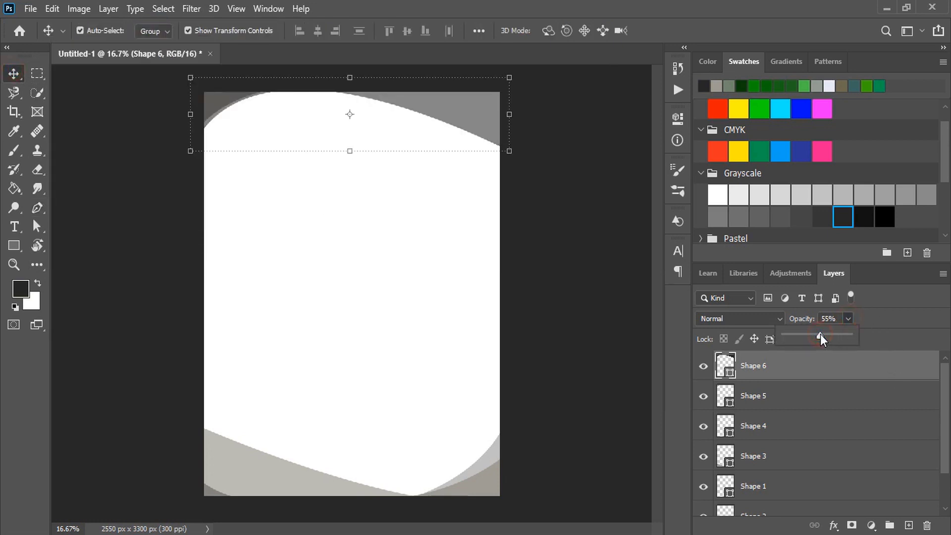
left_click(794, 335)
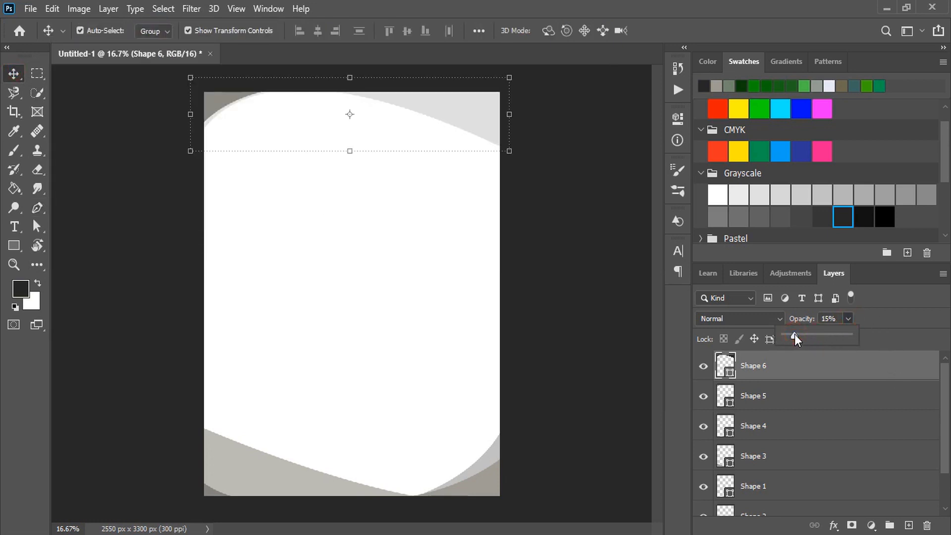
left_click(13, 73)
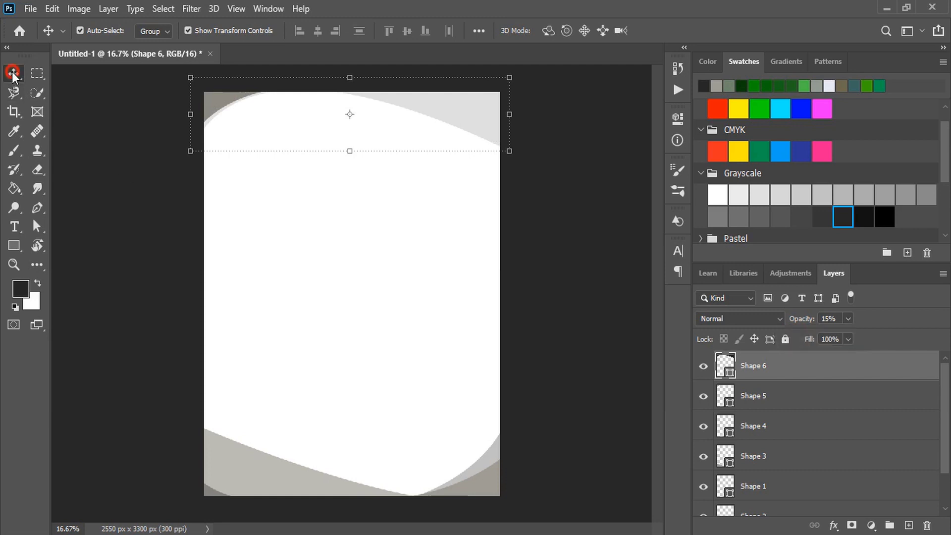
left_click(129, 179)
- Add a third dark grey curve toward the top-right, faded to about 25% opacity
key("p")
left_click(256, 81)
left_click_drag(512, 212, 627, 327)
left_click(512, 211)
left_click(508, 80)
left_click(255, 82)
left_click(156, 30)
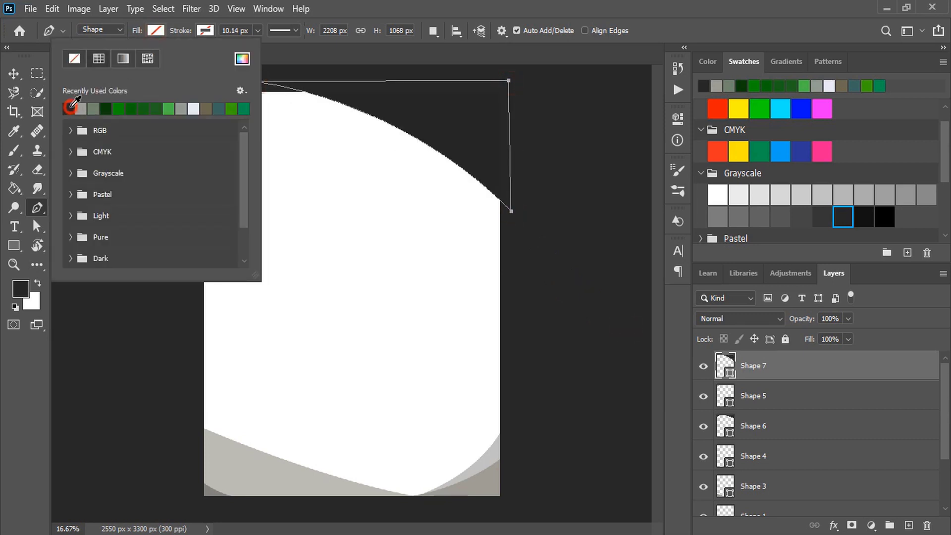
left_click(72, 105)
left_click(850, 318)
left_click_drag(852, 319, 795, 338)
left_click(14, 74)
- Add a fourth dark grey curve arching across the top at 12% opacity
key("p")
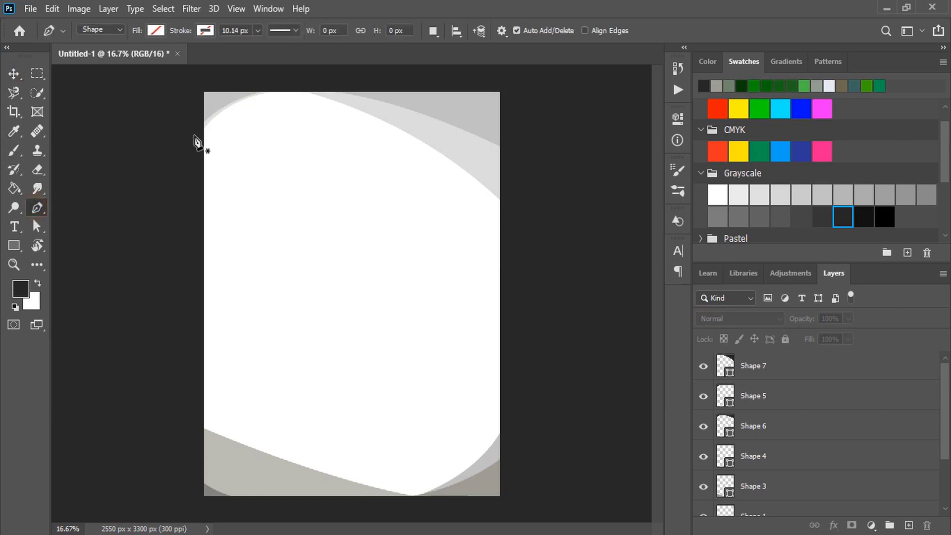
left_click(194, 135)
left_click_drag(515, 138, 739, 234)
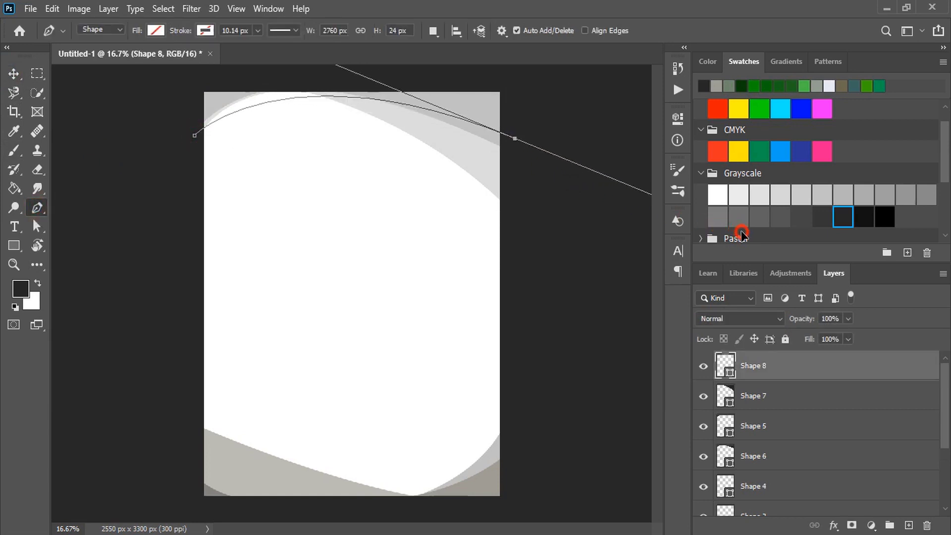
left_click(511, 81)
left_click(187, 78)
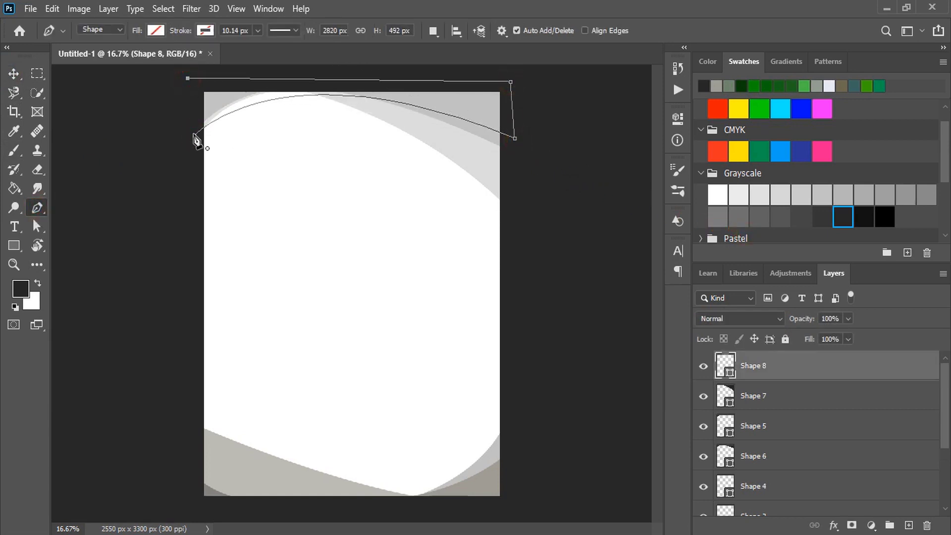
left_click(194, 136)
left_click(155, 30)
left_click(70, 102)
left_click(14, 73)
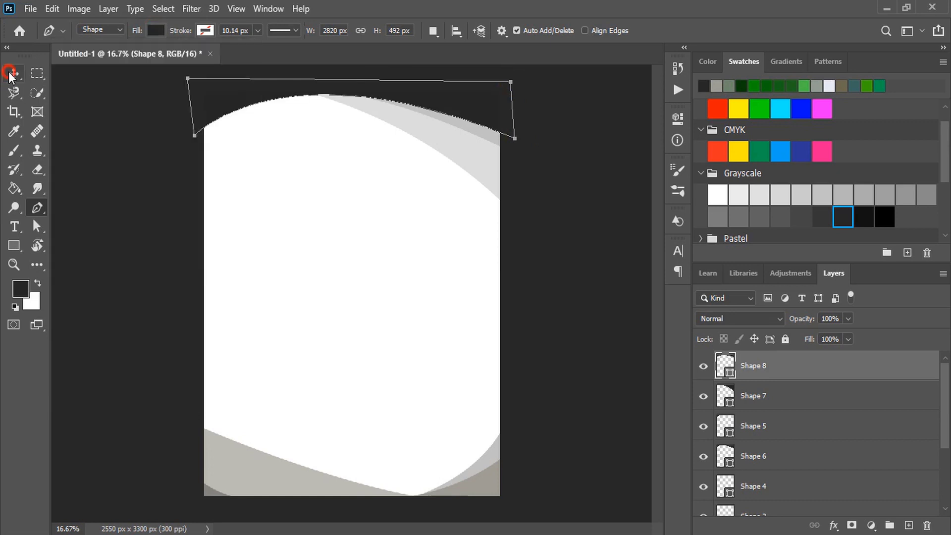
left_click(14, 73)
left_click(849, 319)
left_click_drag(792, 334, 793, 334)
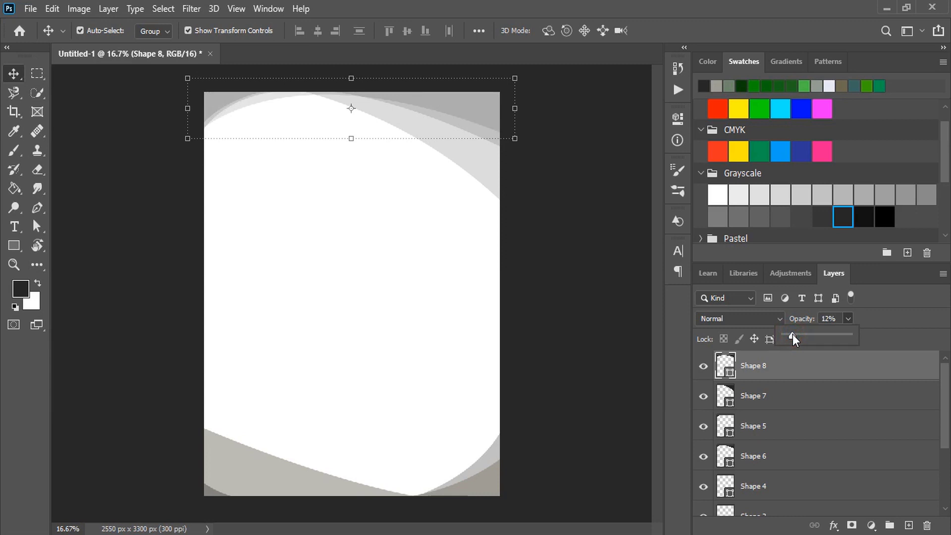
left_click(557, 215)
- Type 'INVOICE', enlarge it to about 240% at the top right, and colour it dark grey
left_click(557, 214)
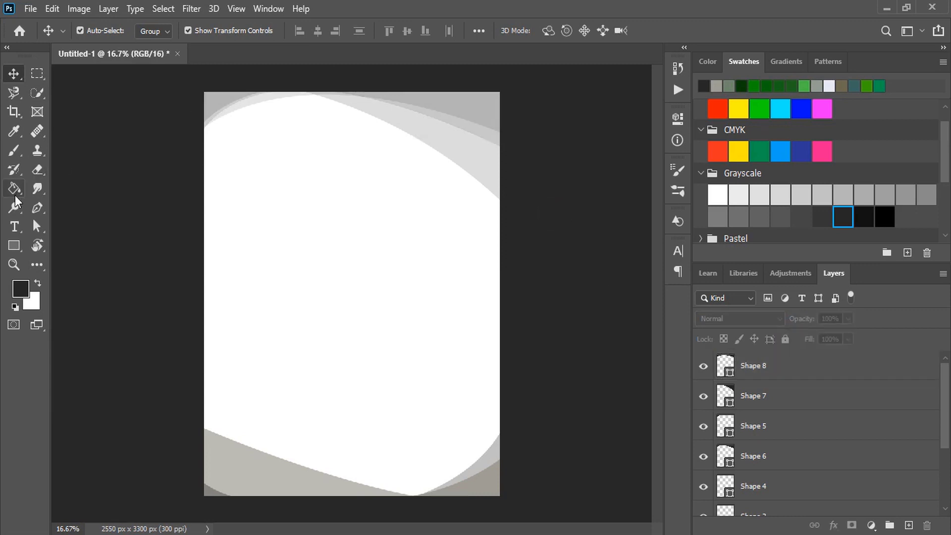
left_click(14, 226)
left_click(283, 282)
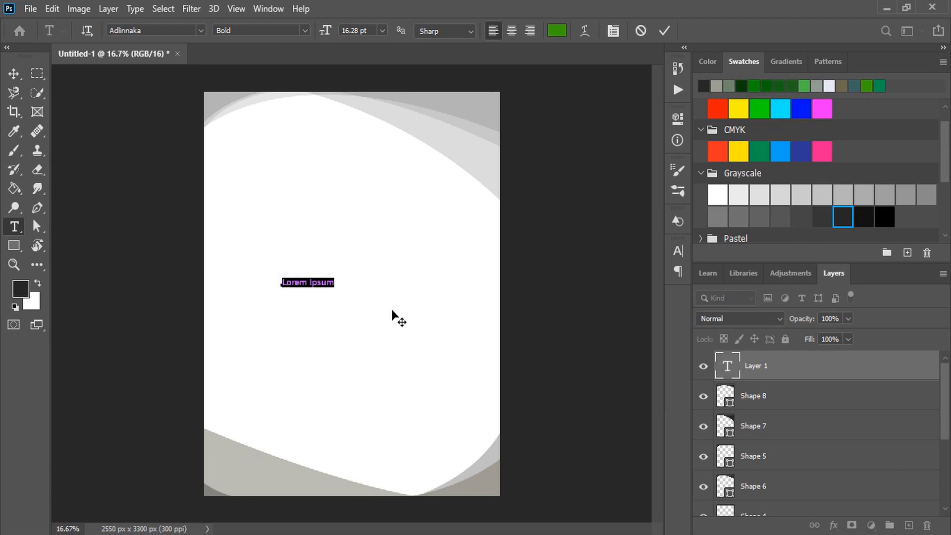
type("INVOICE")
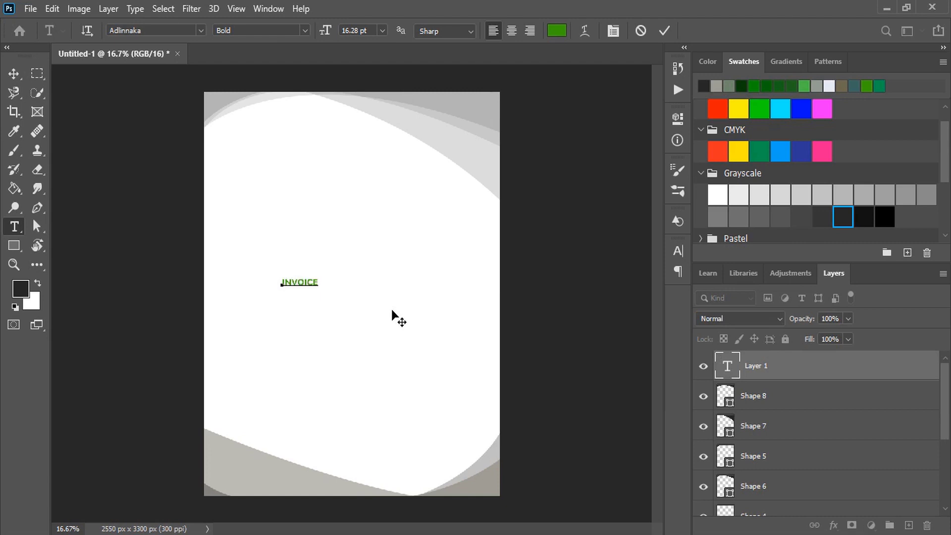
left_click(13, 73)
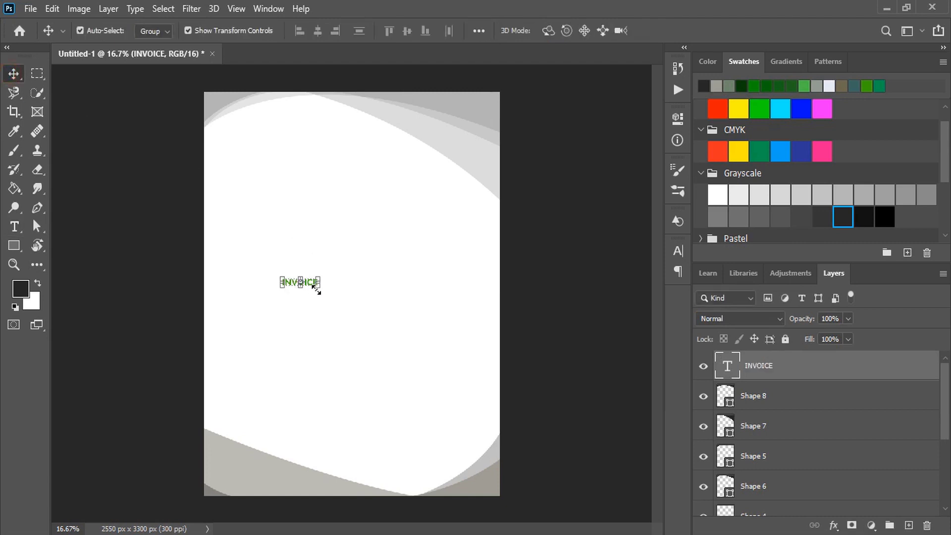
left_click_drag(318, 288, 436, 154)
left_click(689, 31)
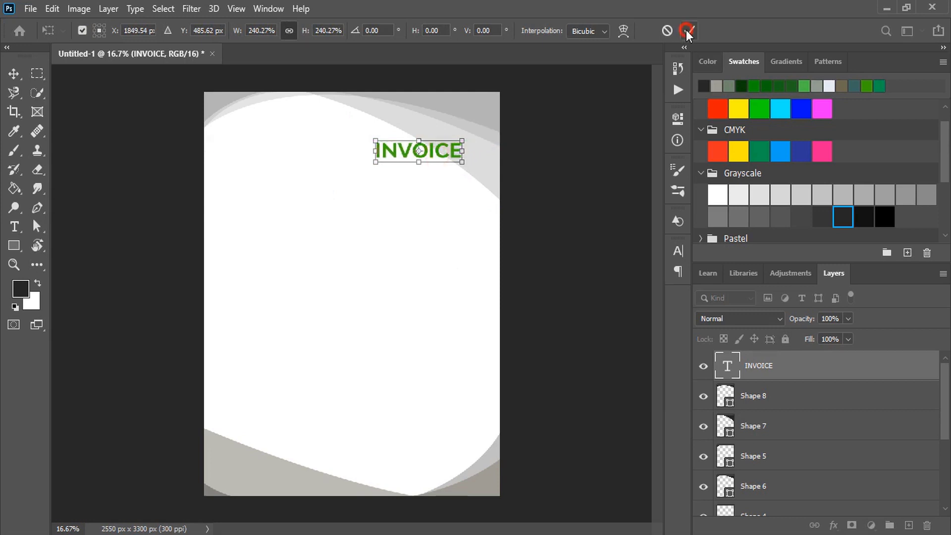
left_click(884, 218)
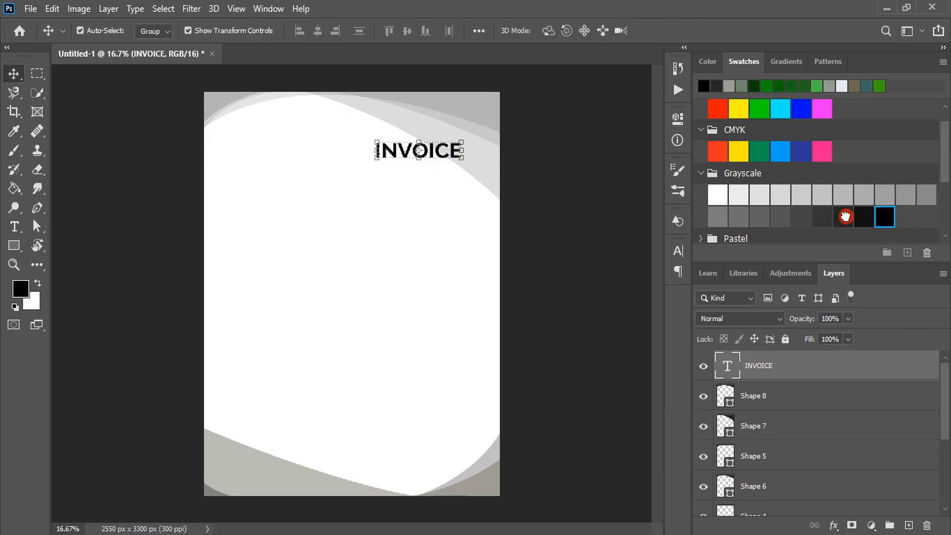
left_click(780, 217)
left_click(542, 215)
- Draw a medium-dark grey rectangle bar across the lower page, widened to about 107%
left_click(14, 248)
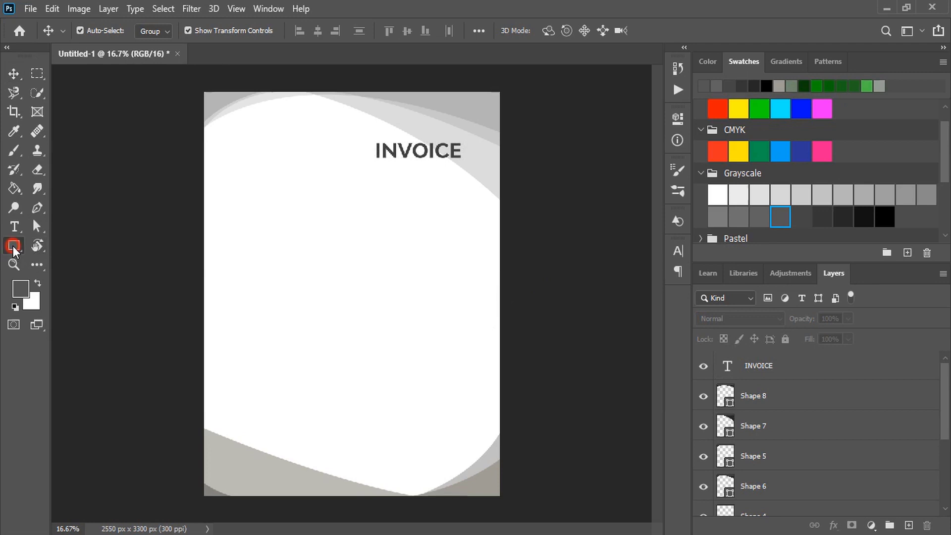
left_click_drag(240, 392, 475, 410)
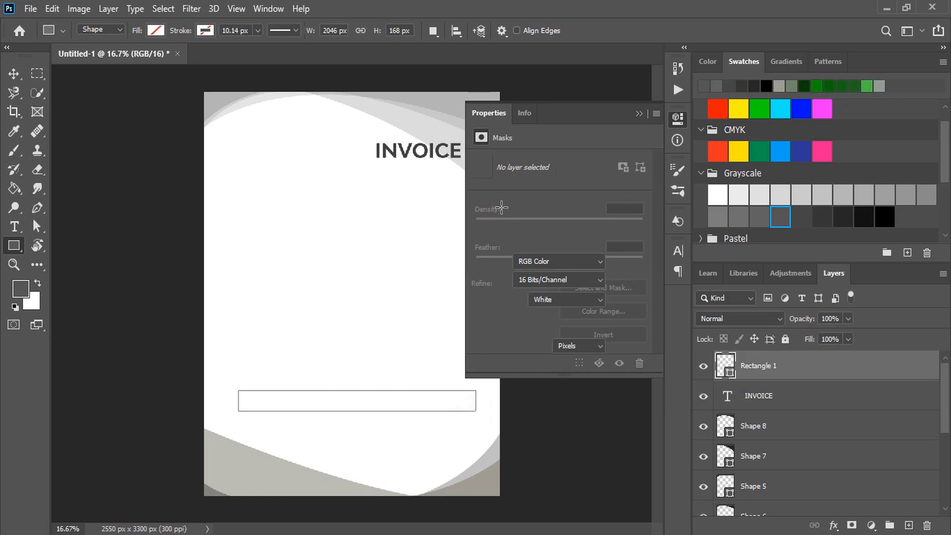
left_click(481, 205)
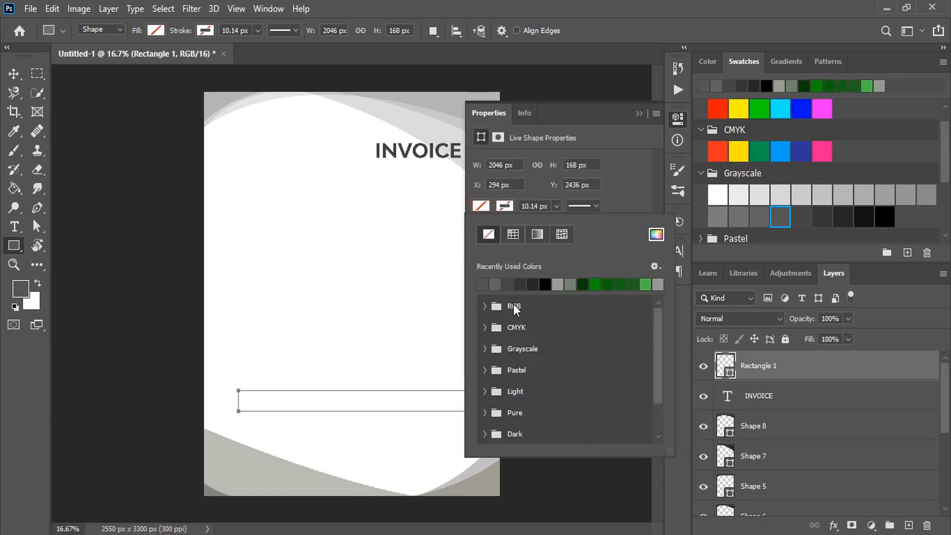
left_click(529, 284)
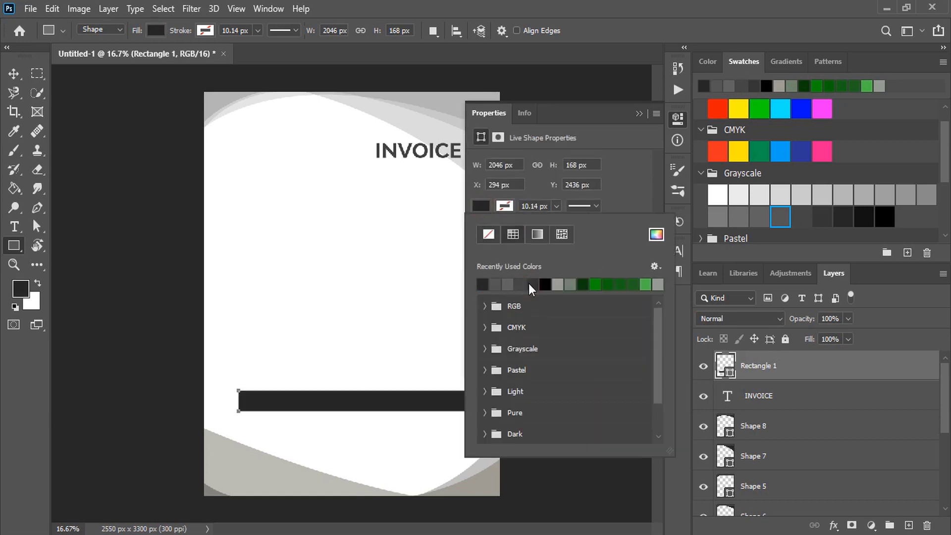
left_click(522, 284)
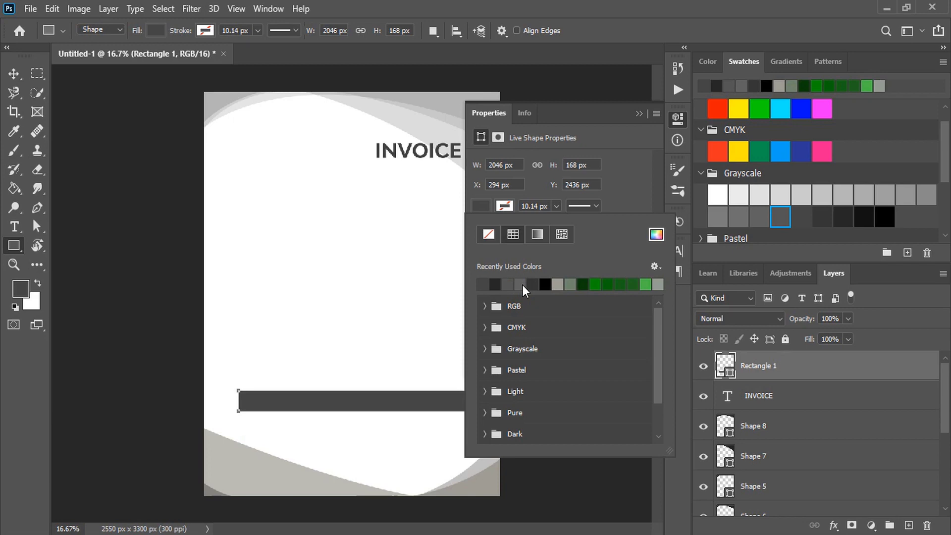
left_click(639, 114)
left_click(13, 73)
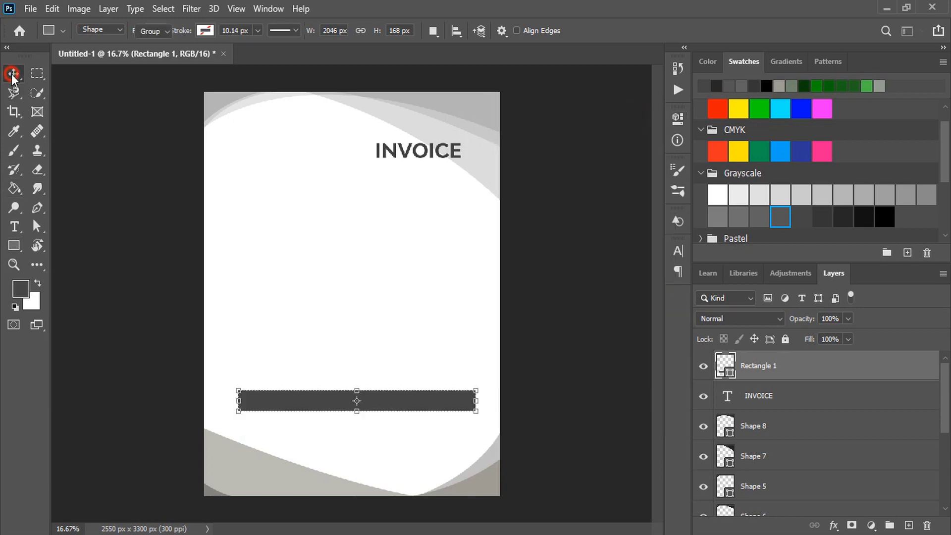
left_click_drag(240, 401, 227, 402)
left_click(689, 31)
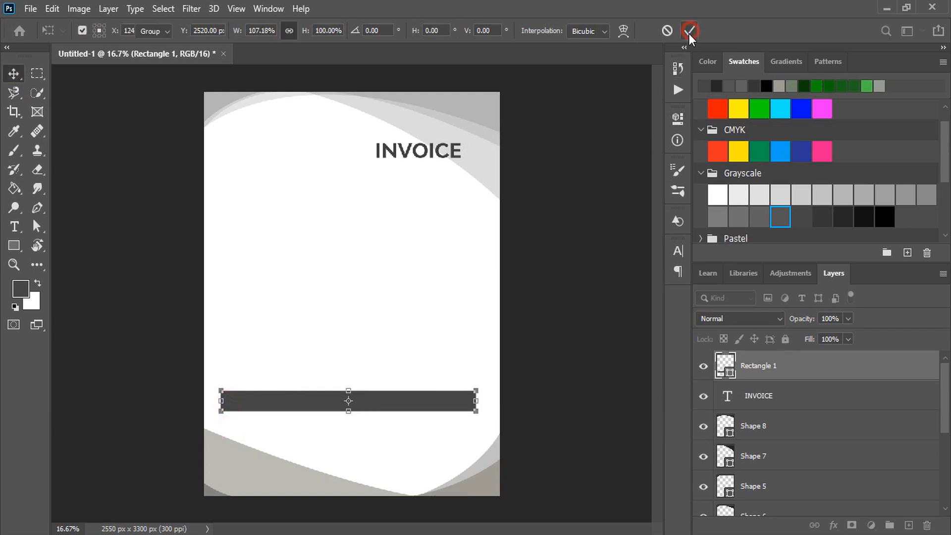
- Duplicate the dark bar up near the page top as the table header
left_click(541, 356, "alt")
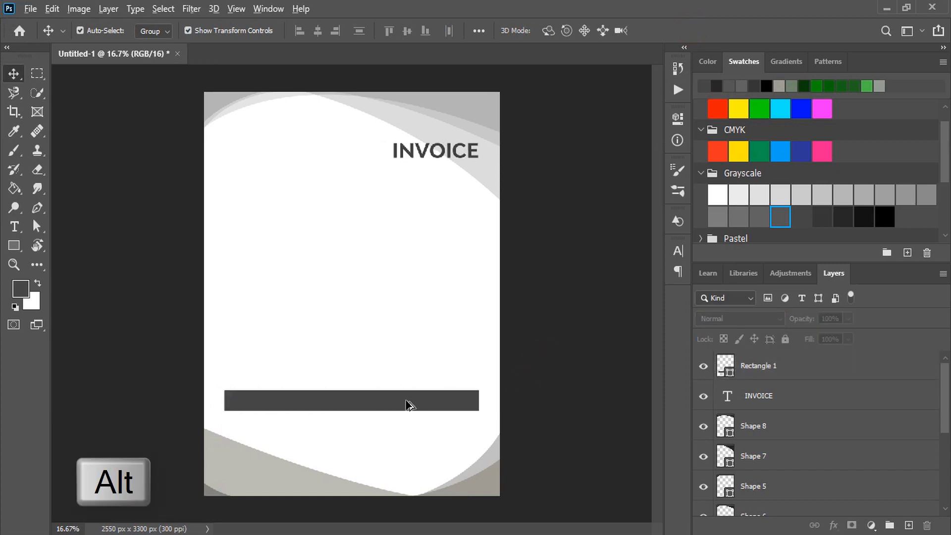
left_click_drag(406, 404, 423, 217)
left_click(548, 308)
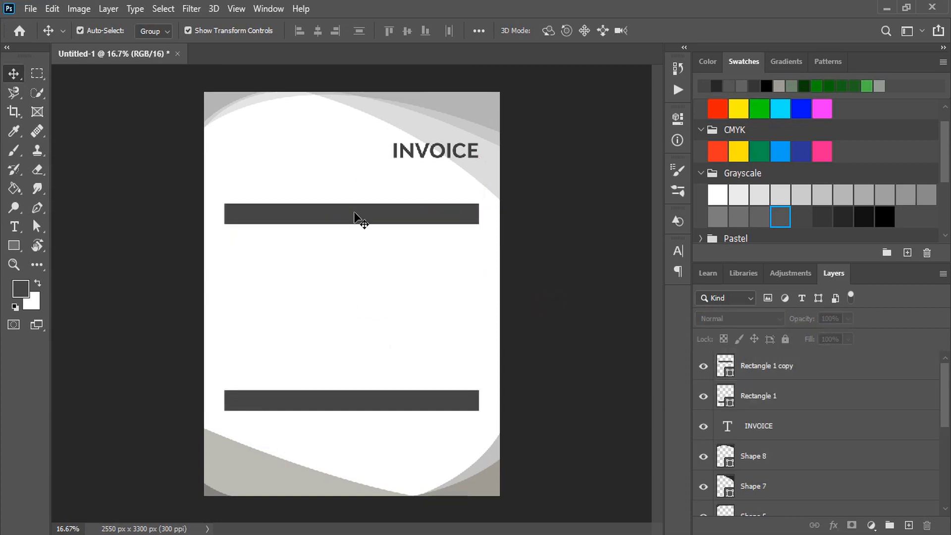
- Make a thin divider line from a bar copy and duplicate it into three evenly spaced lines
left_click_drag(355, 218, 355, 261)
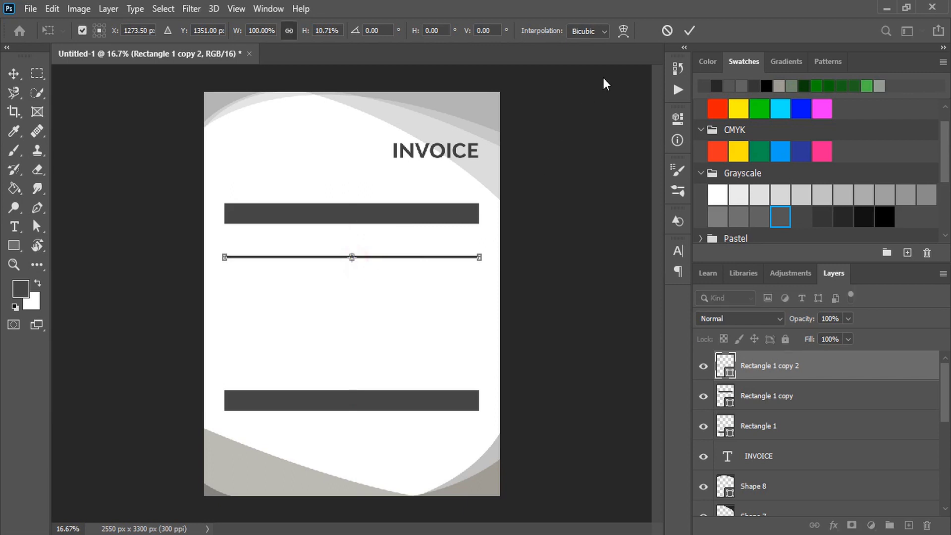
left_click(689, 30)
left_click(559, 270)
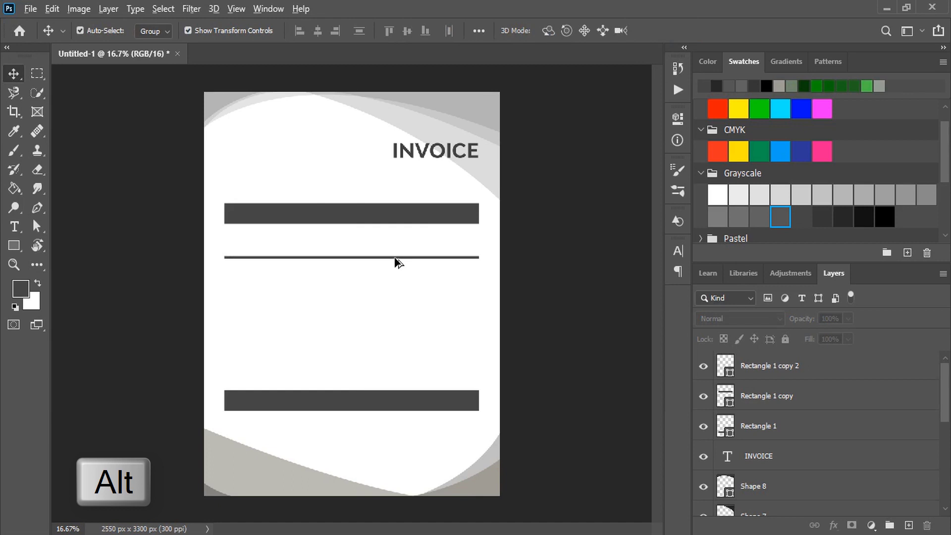
left_click_drag(396, 258, 395, 304)
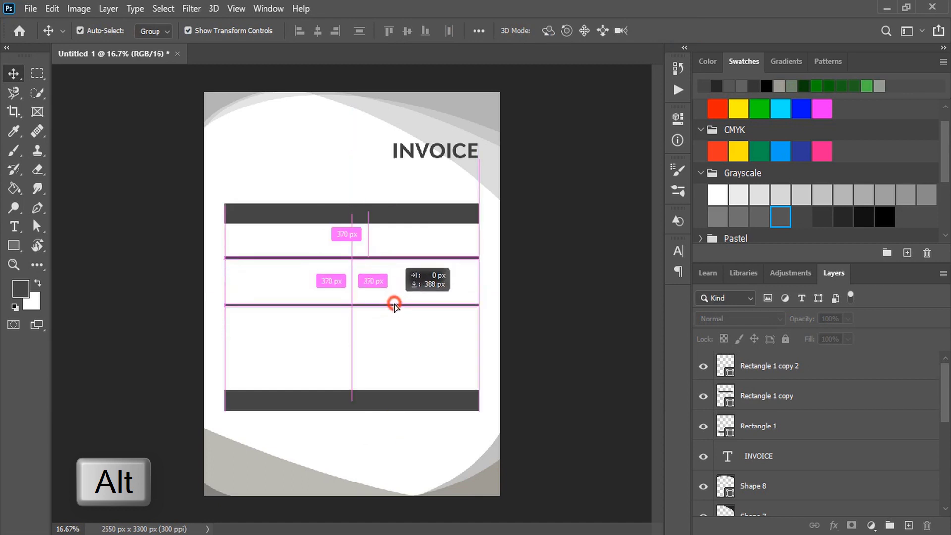
left_click_drag(395, 305, 362, 327)
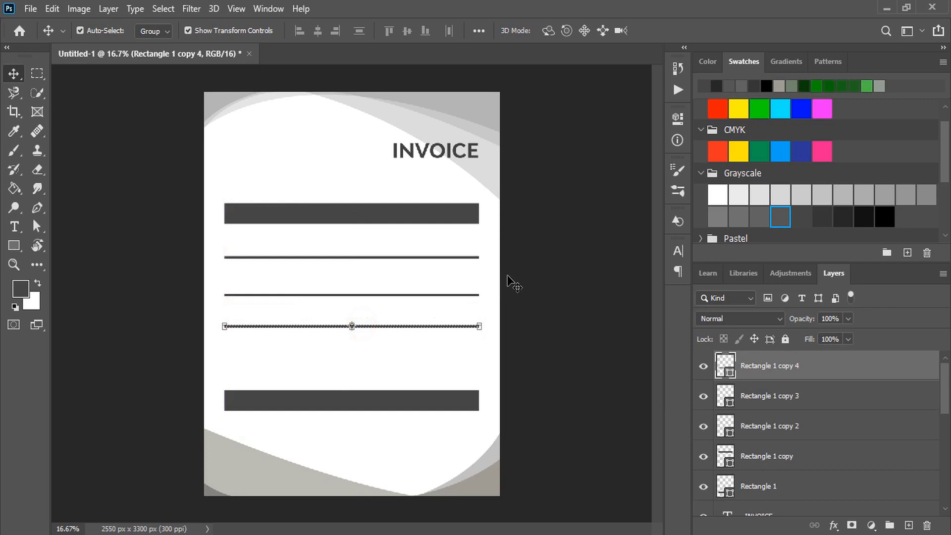
key("shift+Down")
key("shift+Down")
key("shift+Down")
key("shift+Down")
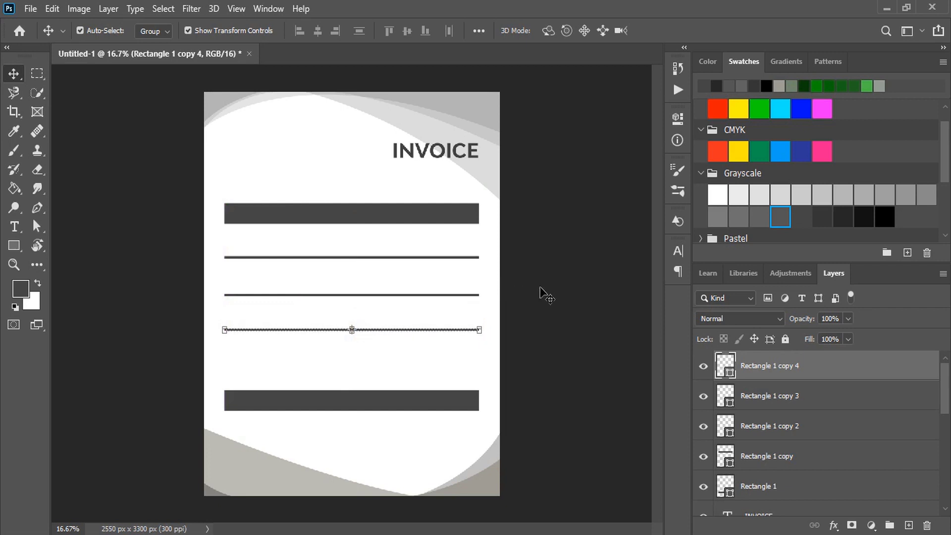
- Add header-bar labels by copying the Price label and retyping the leftmost one as 'Product Name'
left_click(545, 295)
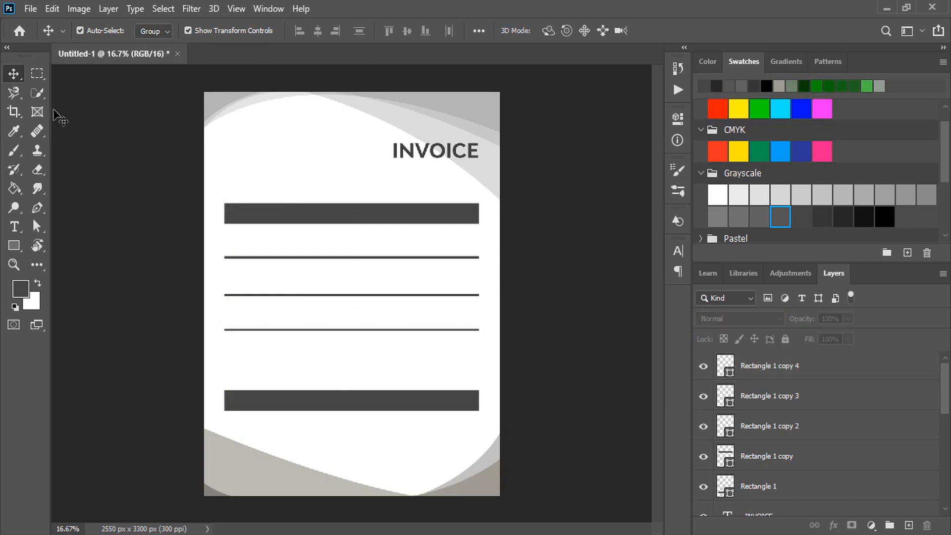
left_click(14, 227)
left_click(317, 365)
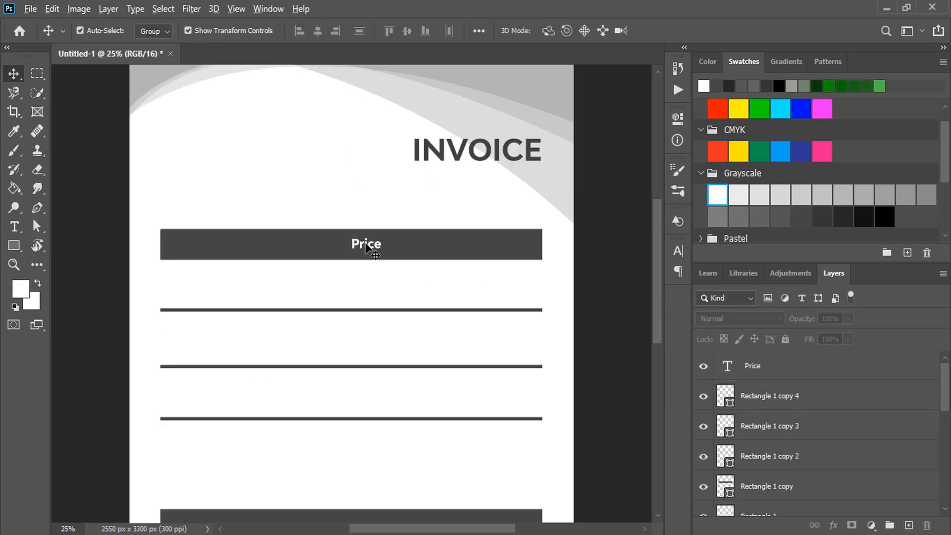
left_click_drag(370, 249, 450, 251)
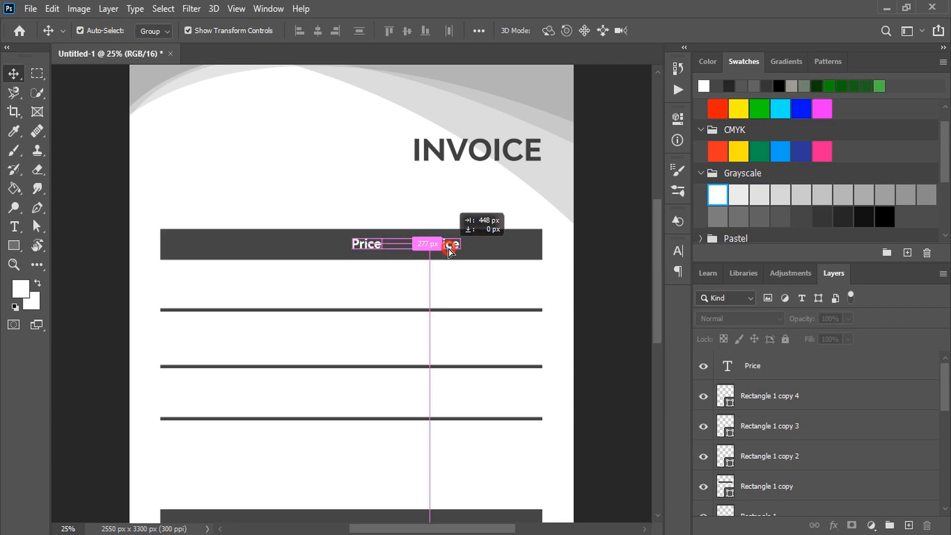
left_click_drag(450, 251, 449, 250)
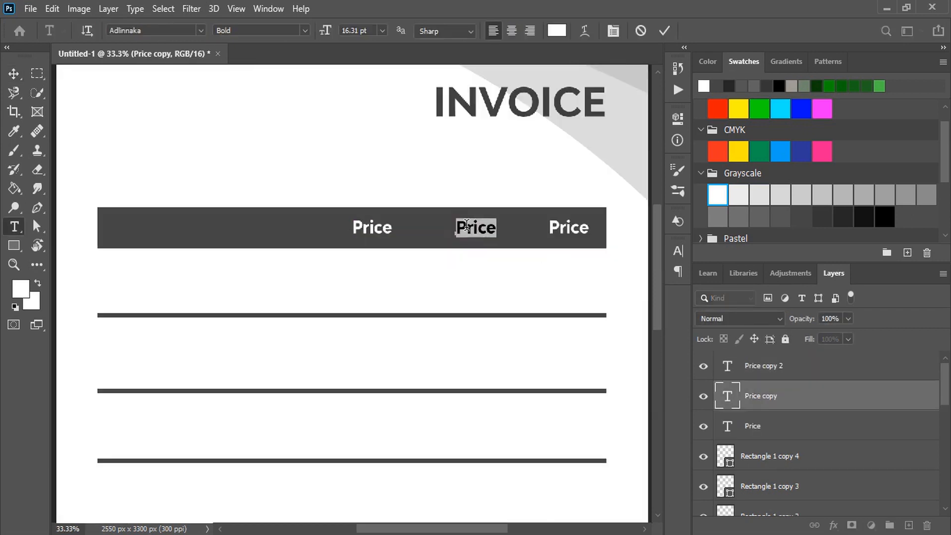
key("BackSpace")
left_click_drag(370, 237, 126, 238)
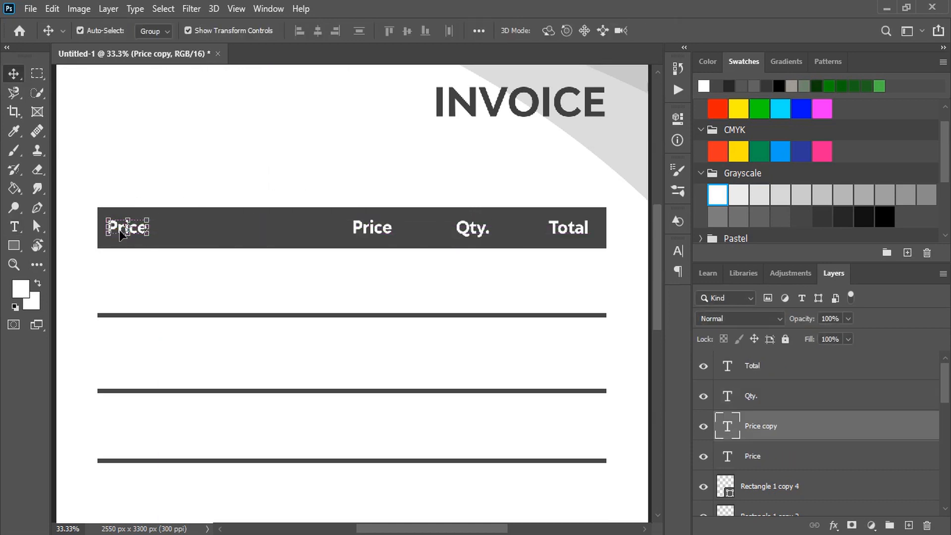
double_click(127, 228)
type("Product Name")
key("ctrl+Return")
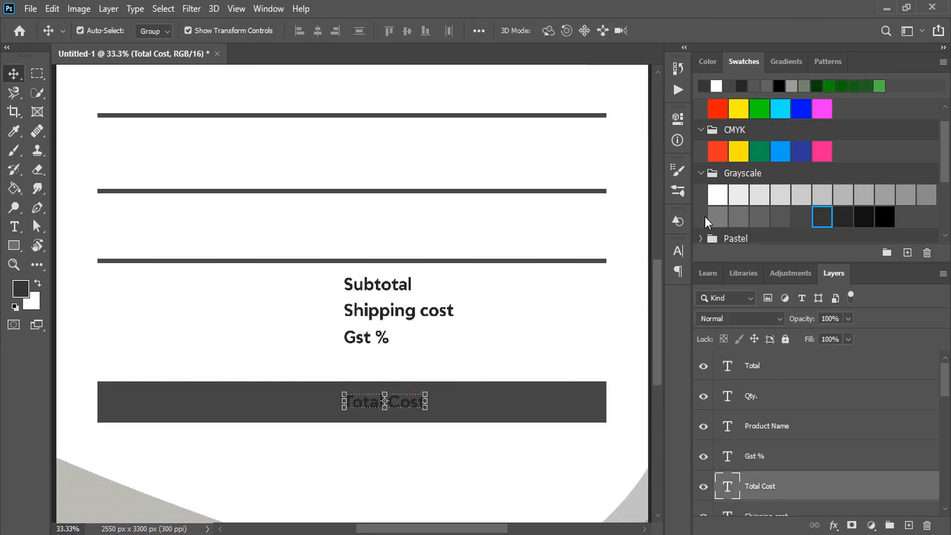
- Make the Total Cost text white, copy a $25 value to the Gst row, and duplicate the labels under INVOICE
left_click(716, 86)
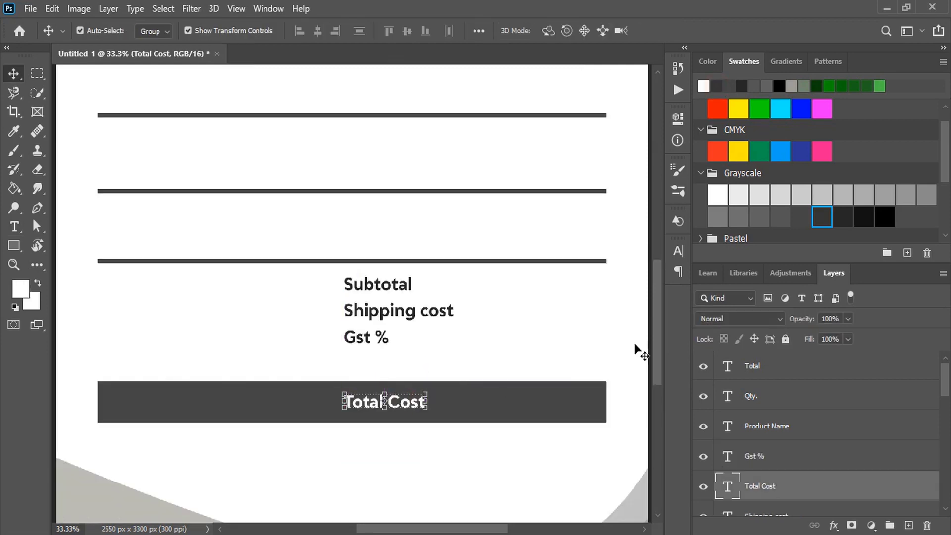
left_click(367, 337)
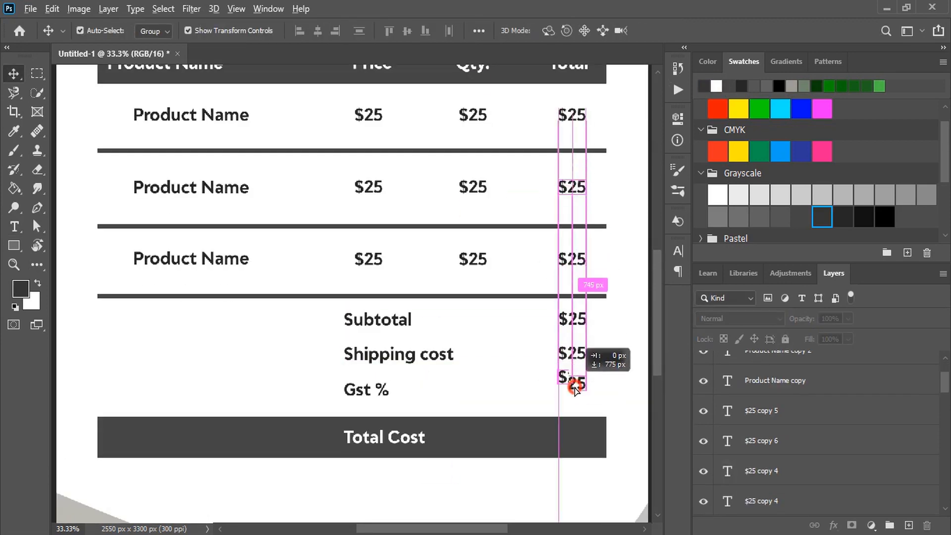
left_click_drag(578, 378, 575, 391)
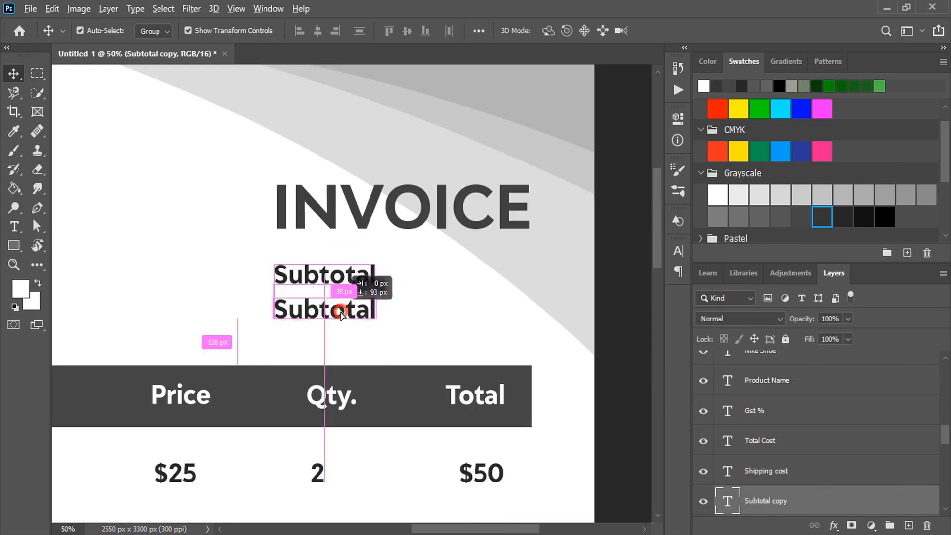
left_click_drag(342, 311, 341, 313)
left_click(308, 276, "shift")
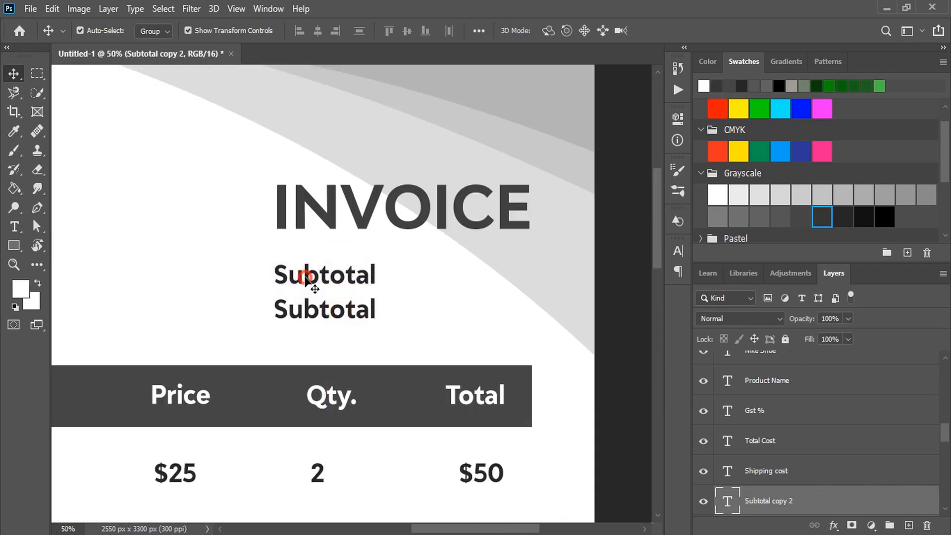
left_click_drag(307, 276, 493, 285)
left_click_drag(493, 284, 493, 285)
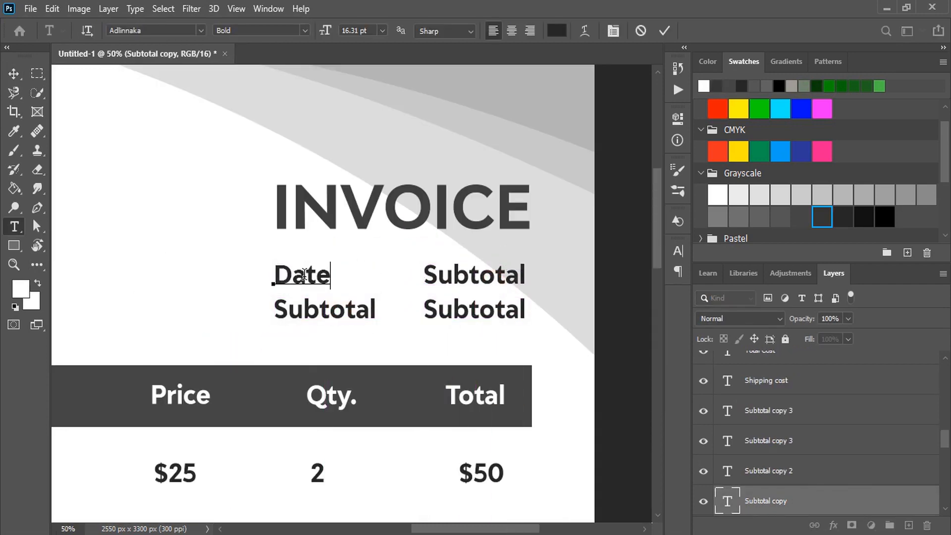
type("7")
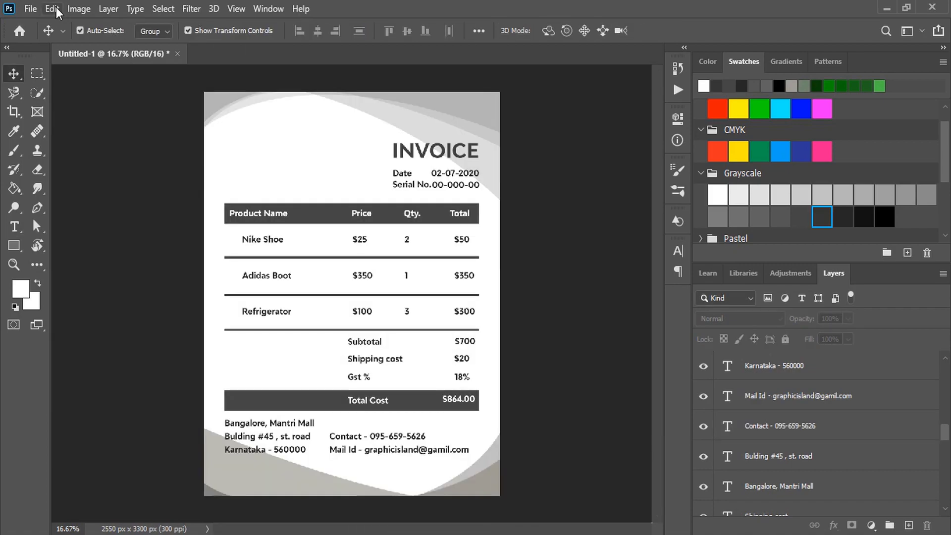
- Open clipart images 19 (flower logo) and 3 (QR code) together as separate documents
left_click(31, 8)
left_click(162, 107)
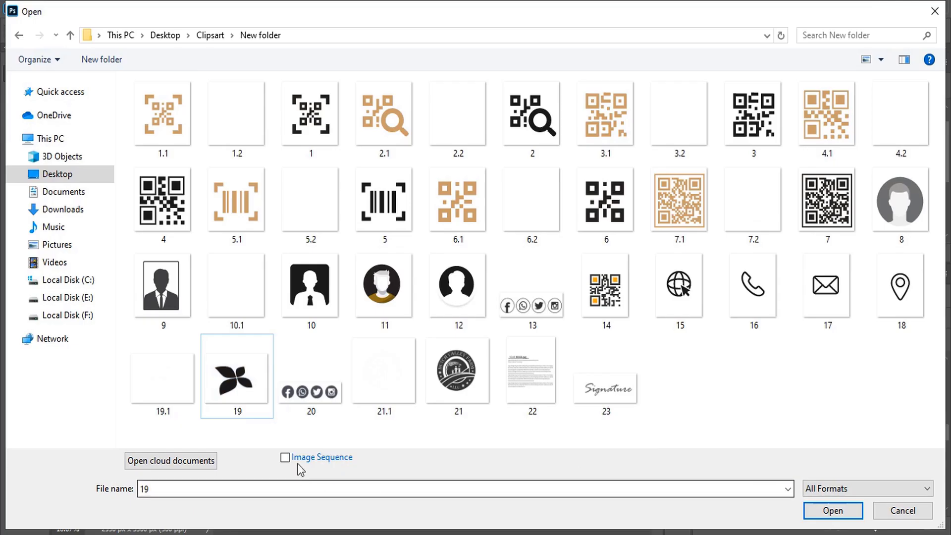
left_click(246, 384)
left_click(245, 384)
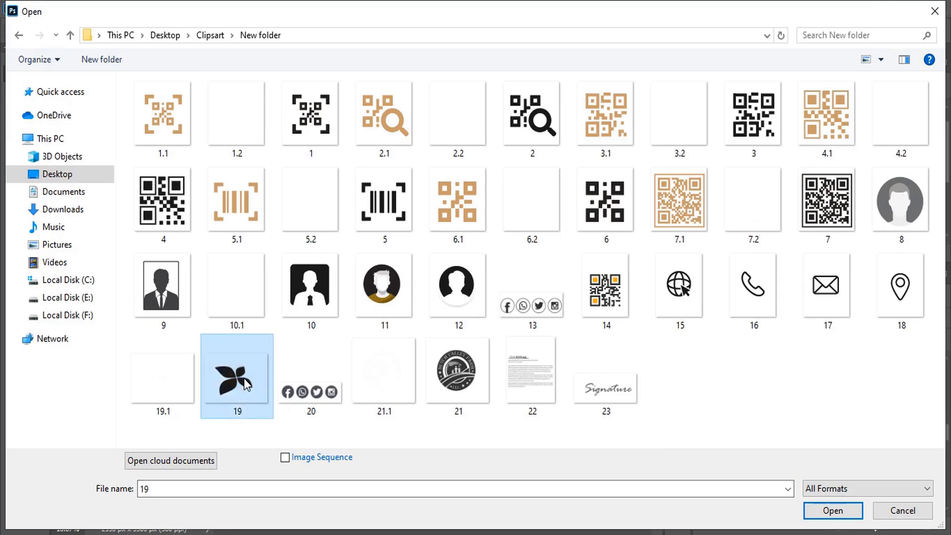
left_click(746, 119, "ctrl")
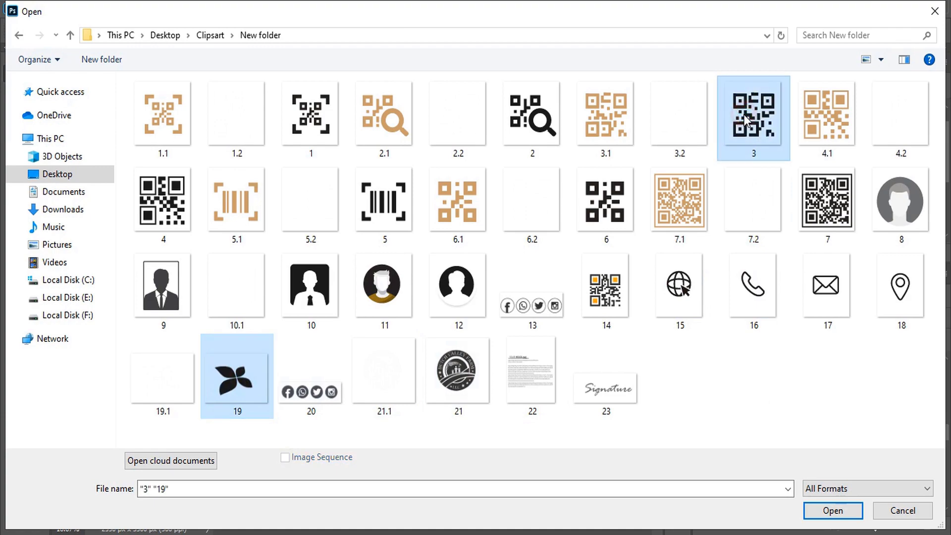
left_click(832, 517)
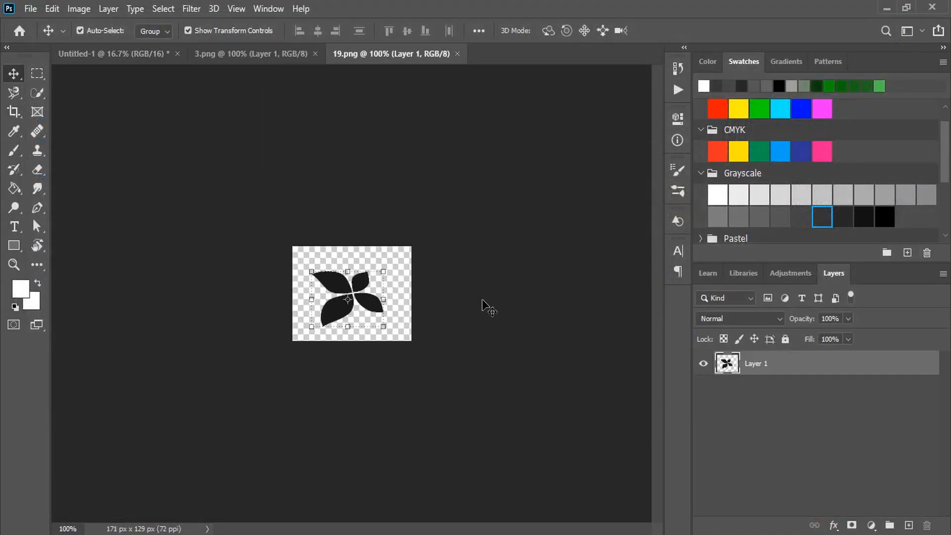
- Bring the flower logo into the invoice and enlarge it
left_click_drag(367, 304, 270, 143)
left_click(460, 221)
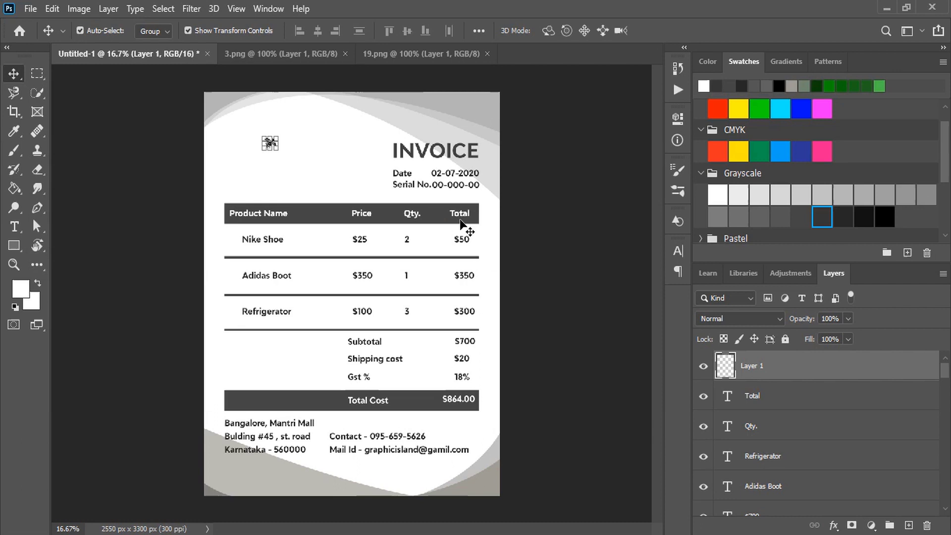
left_click_drag(279, 153, 319, 181)
left_click(689, 32)
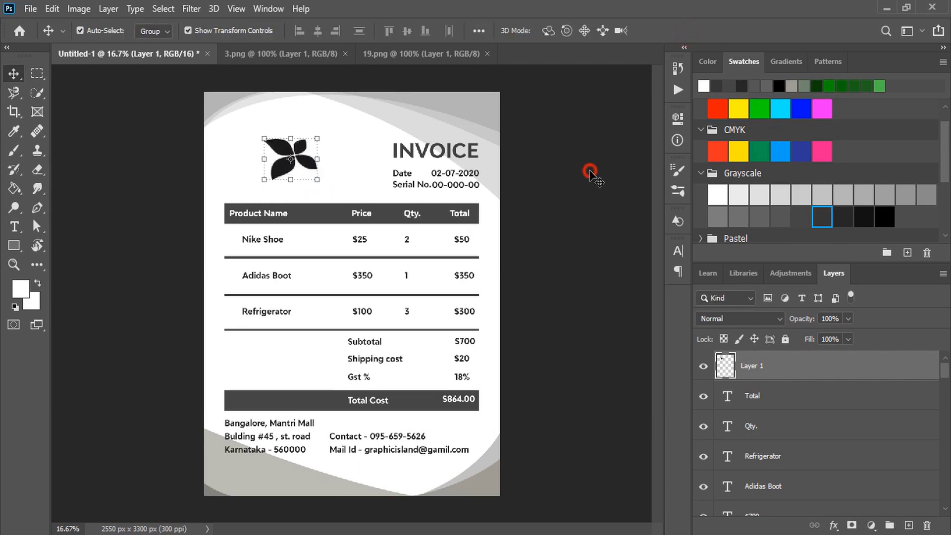
- Bring in the QR code, set the Relience Mall name under the logo, and place the QR code beside INVOICE
left_click_drag(590, 173, 245, 348)
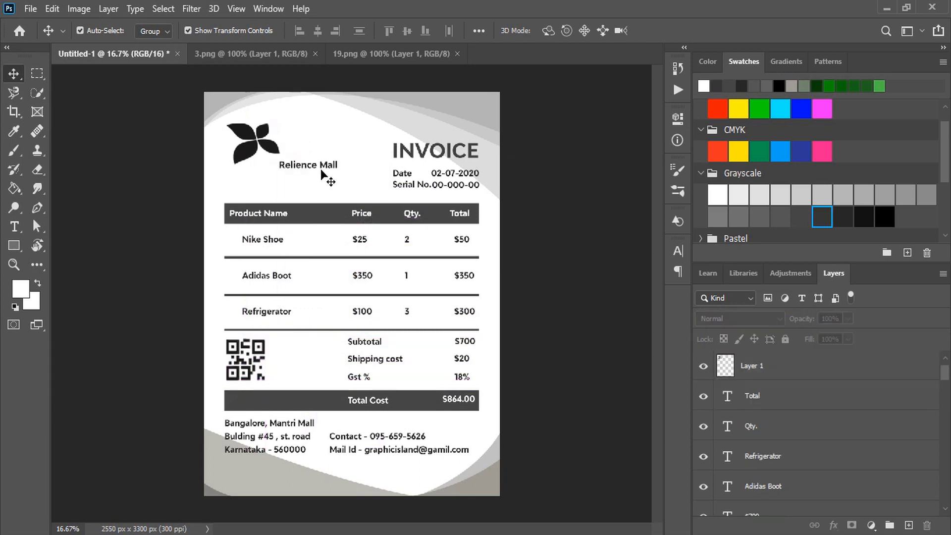
left_click_drag(325, 178, 297, 166)
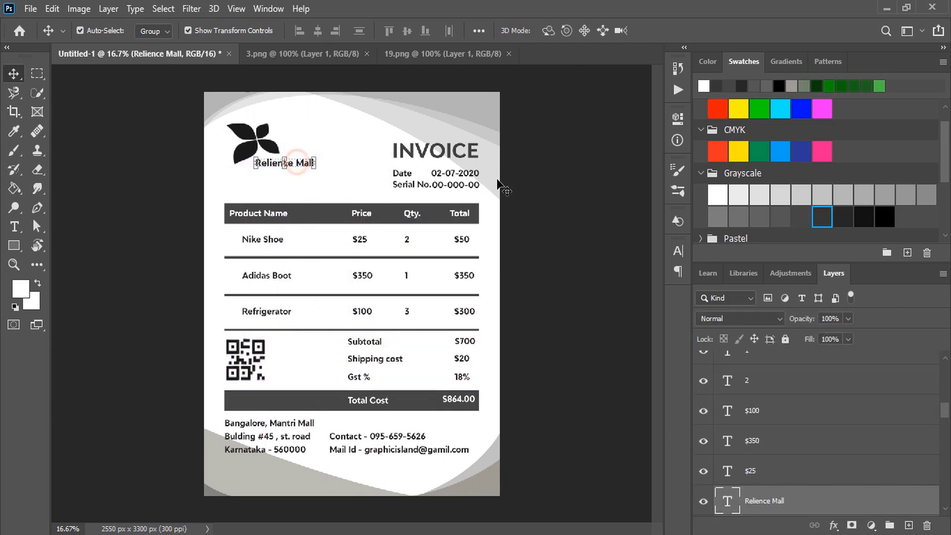
left_click_drag(265, 362, 362, 175)
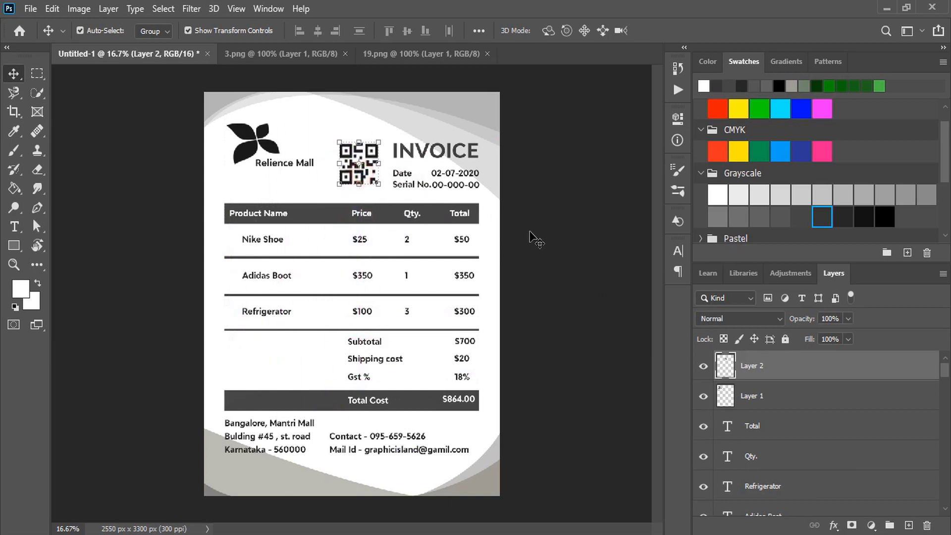